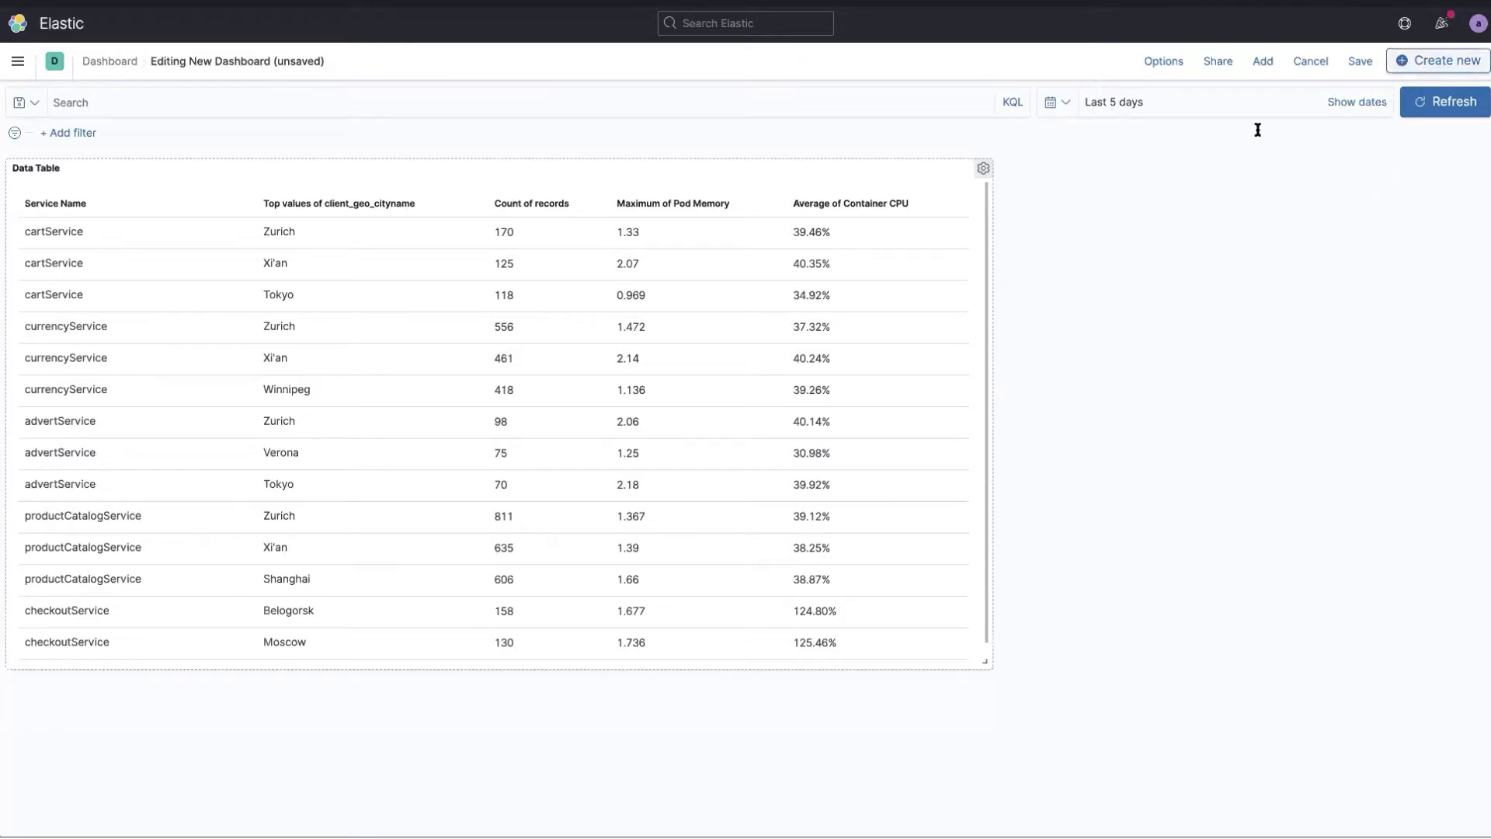
Start a new Lens visualization charting record counts by client_geo_countryisocode
left_click(1453, 65)
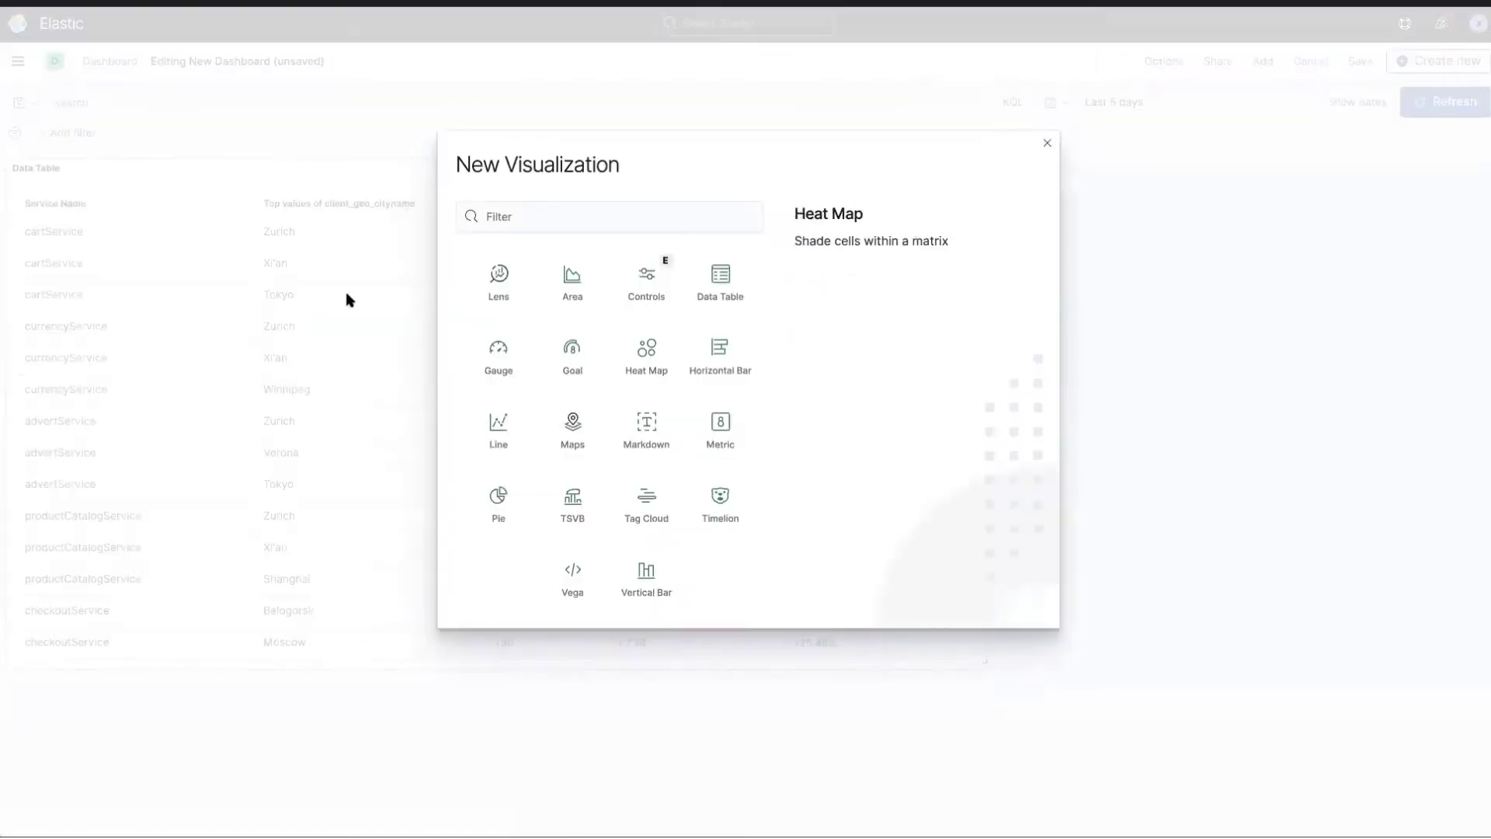
left_click(486, 296)
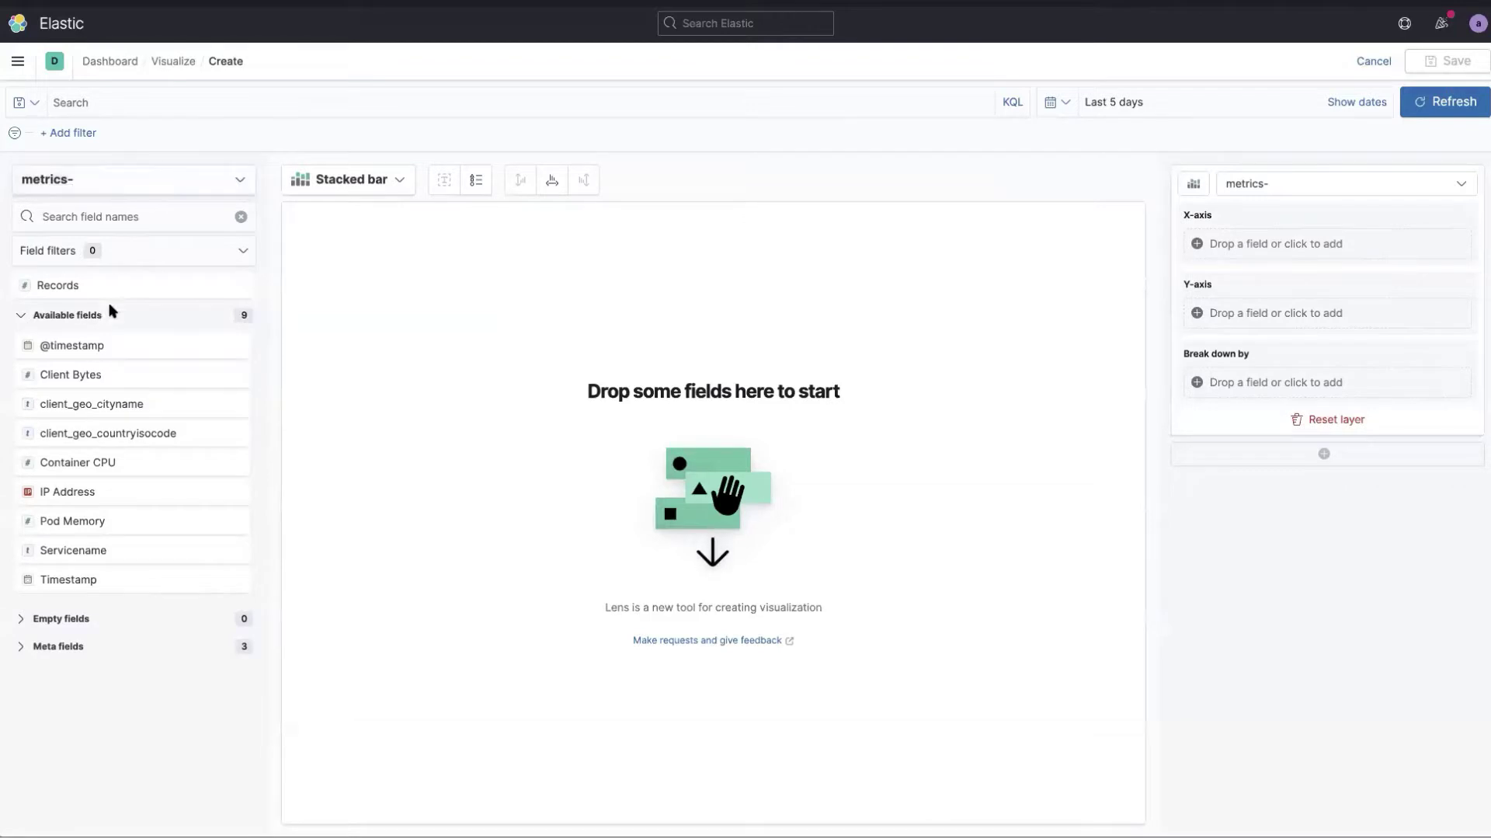
left_click_drag(67, 440, 602, 429)
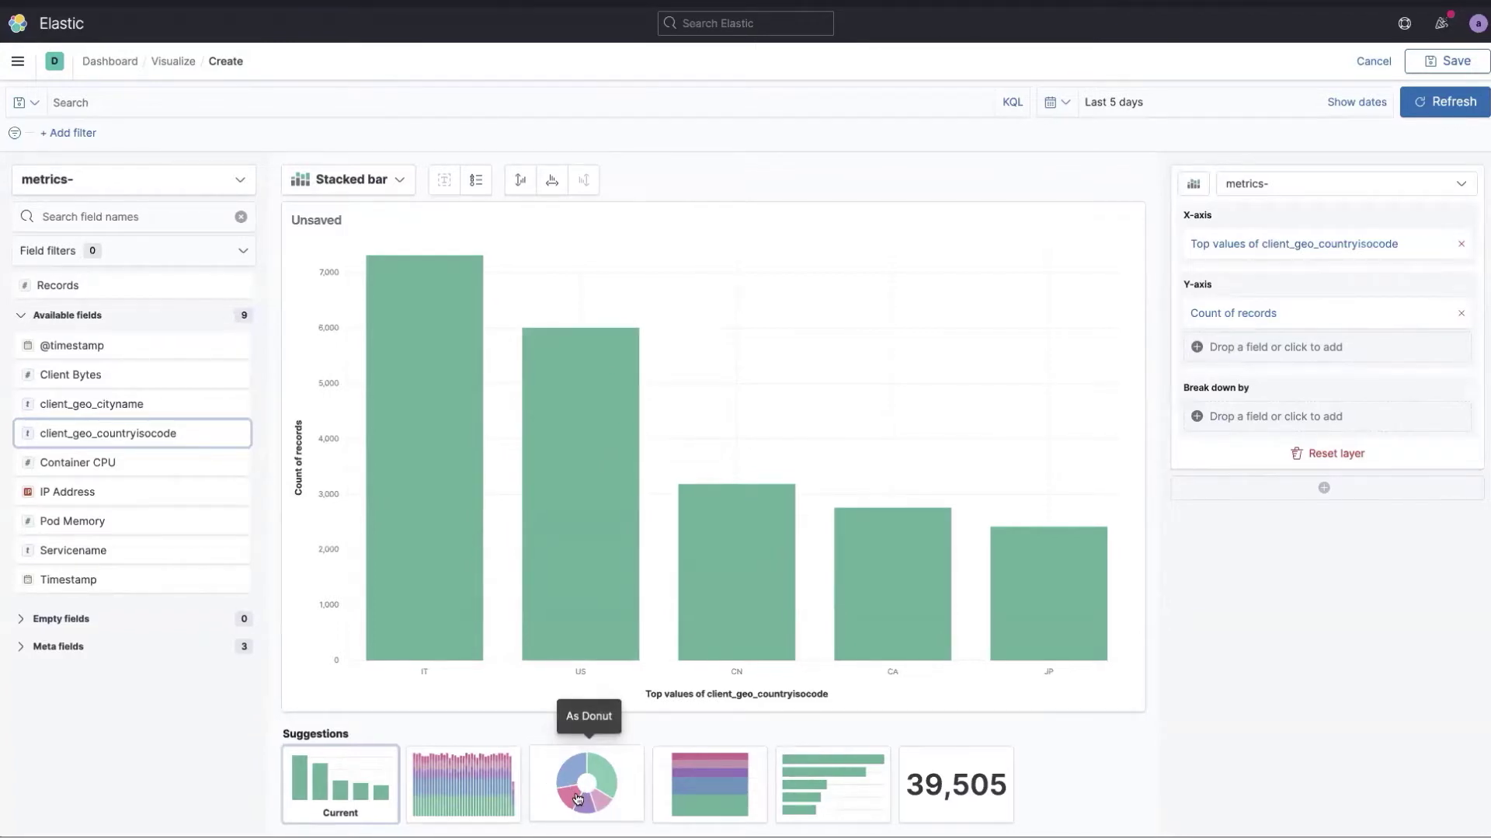
Switch the bar chart to a Donut, then change it to a Pie
left_click(323, 178)
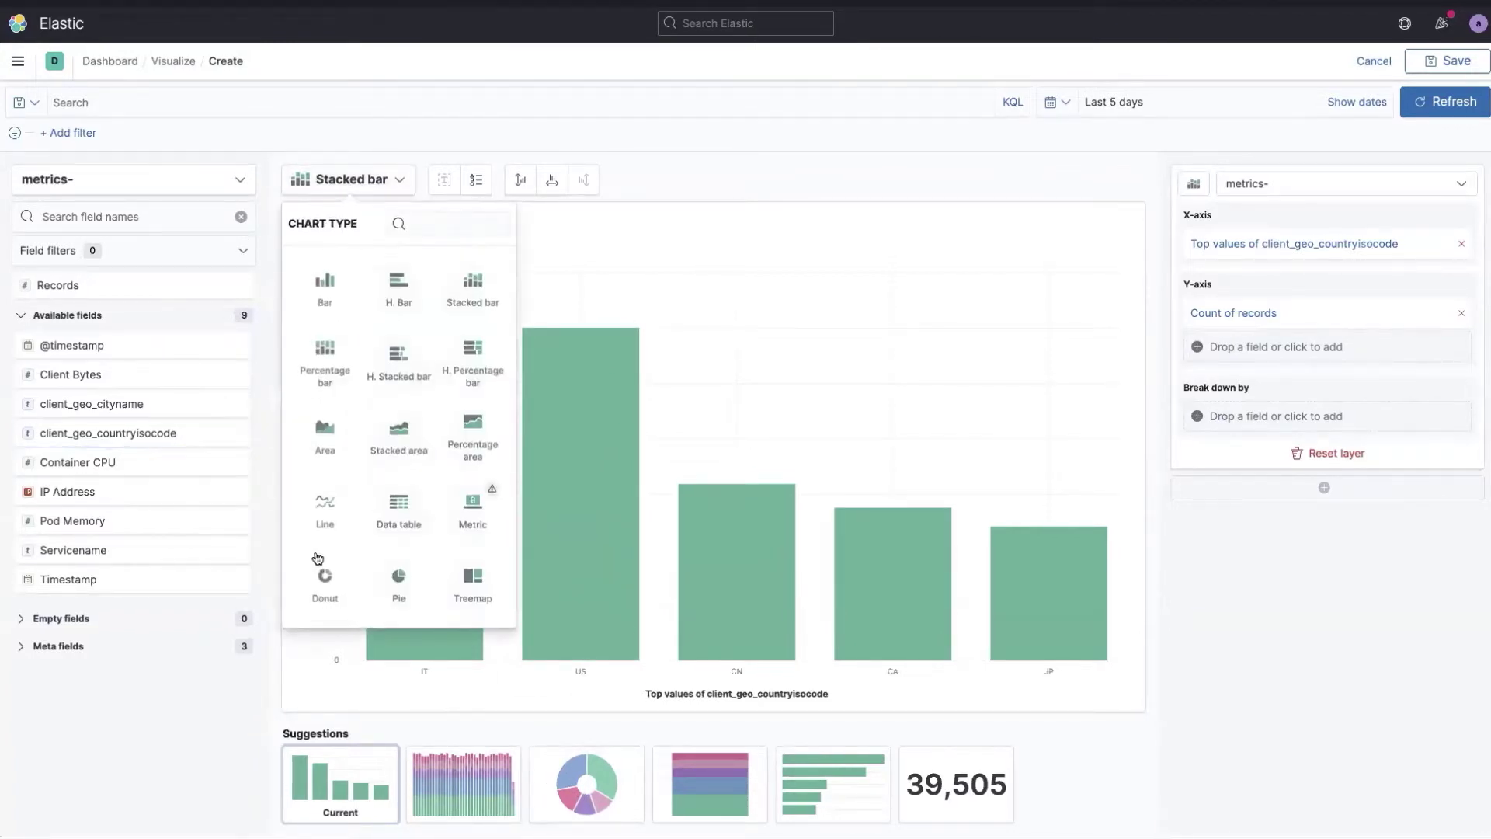
left_click(324, 575)
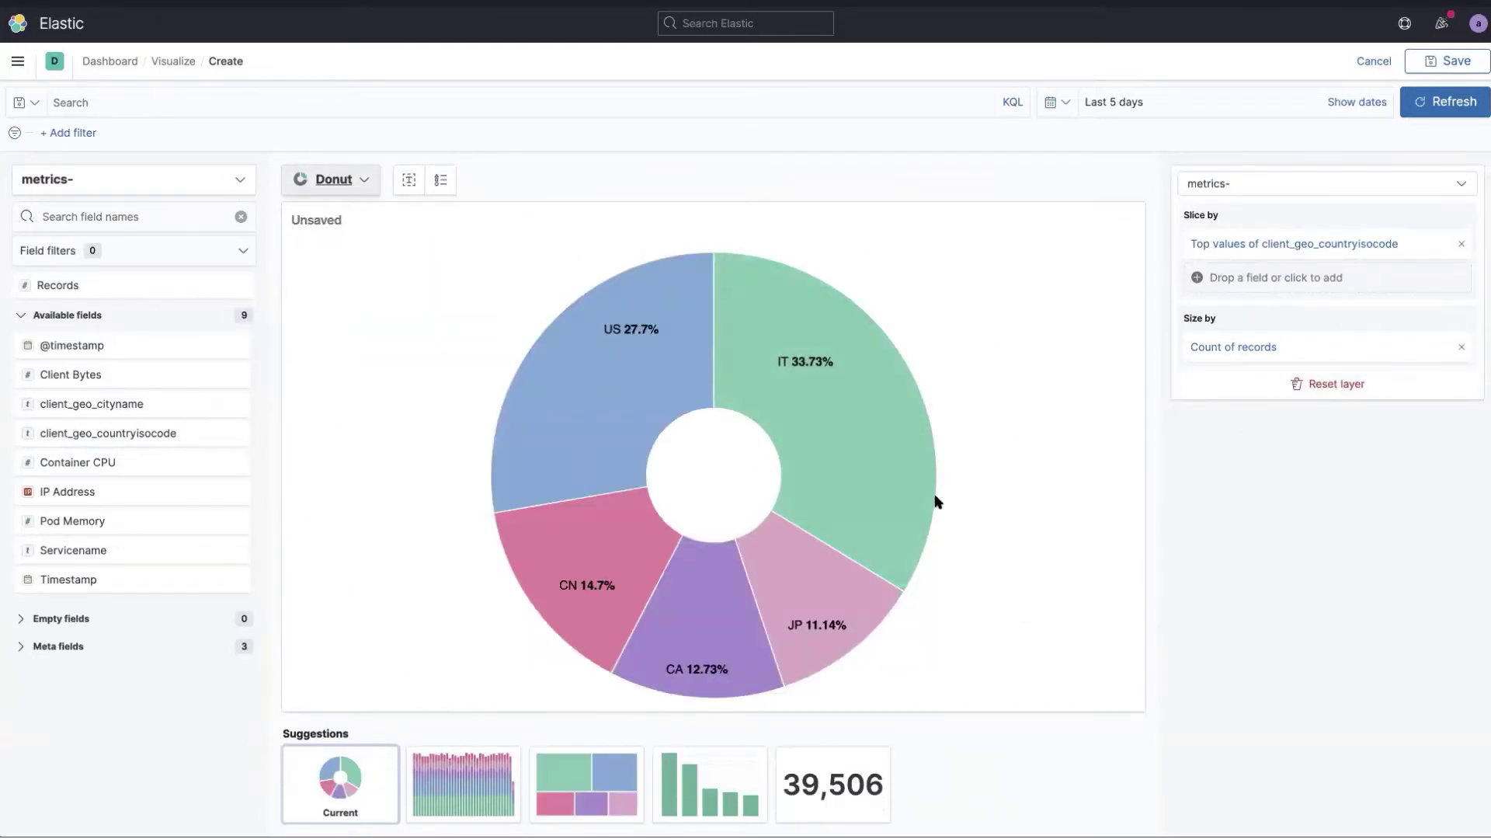
mouse_move(879, 520)
left_click(363, 182)
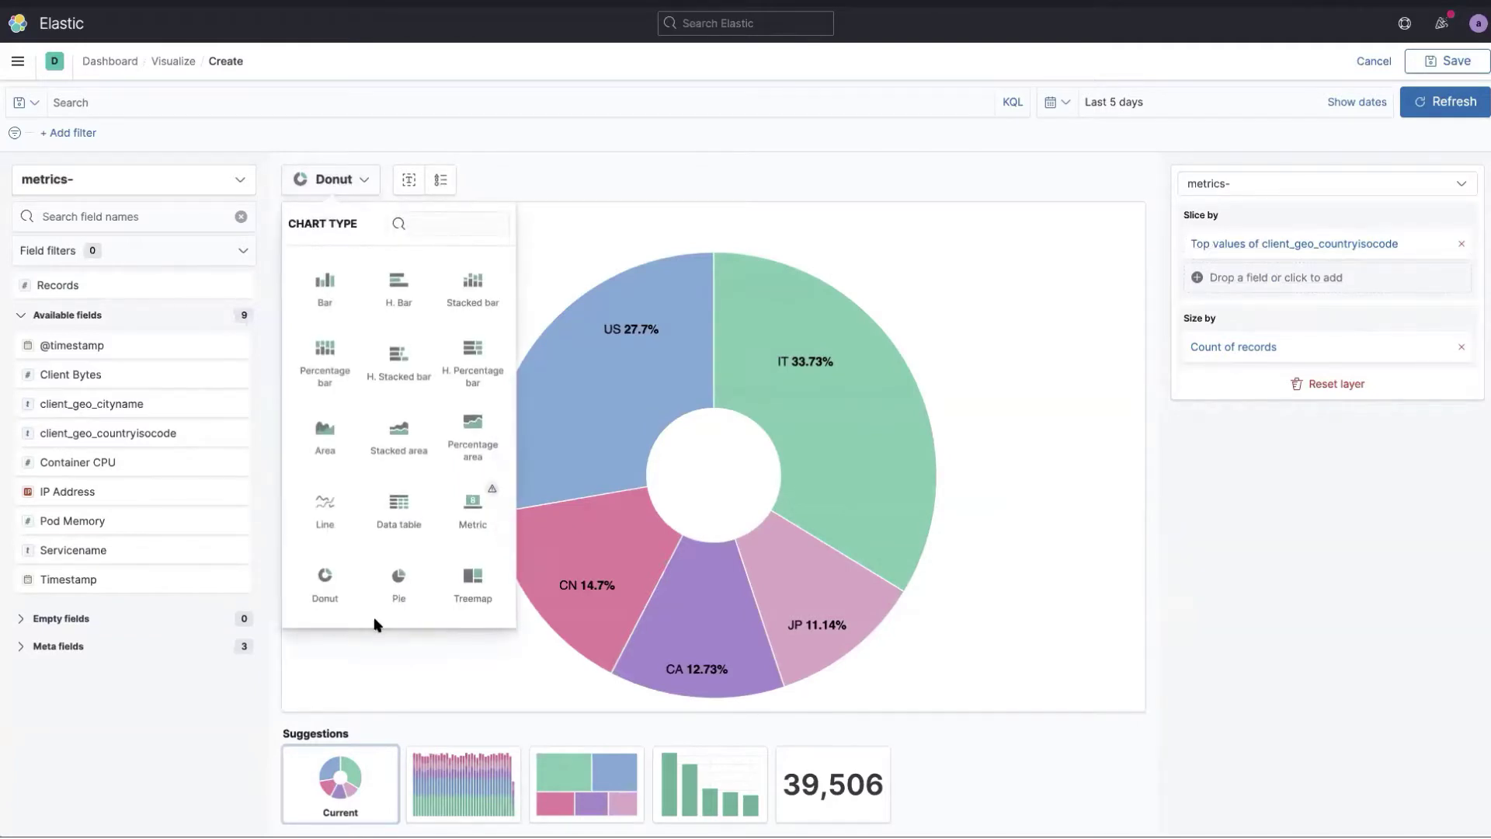
left_click(397, 581)
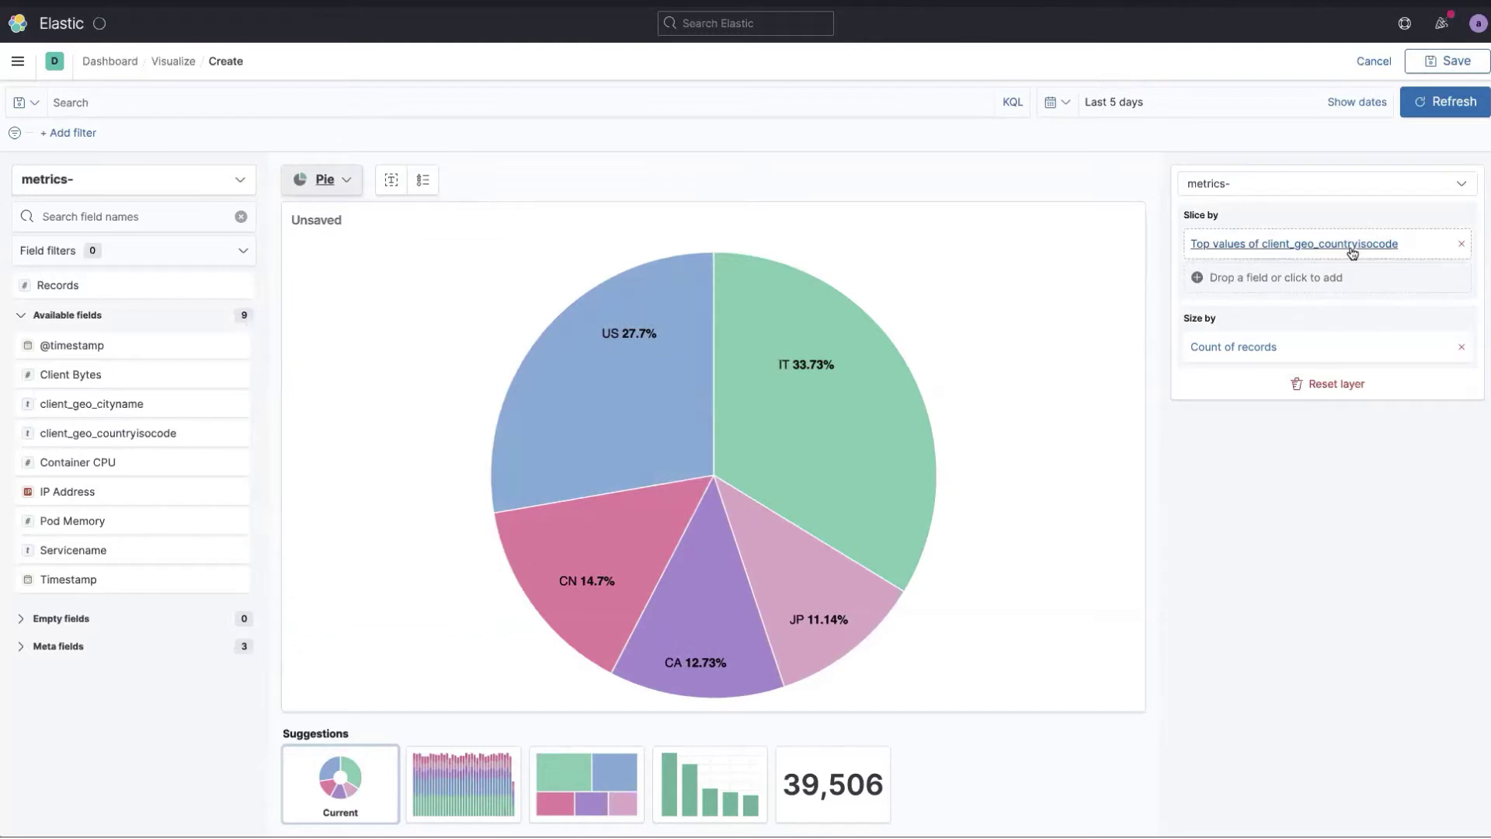
Raise the country code slice's number of values from 5 to 23
left_click(1237, 245)
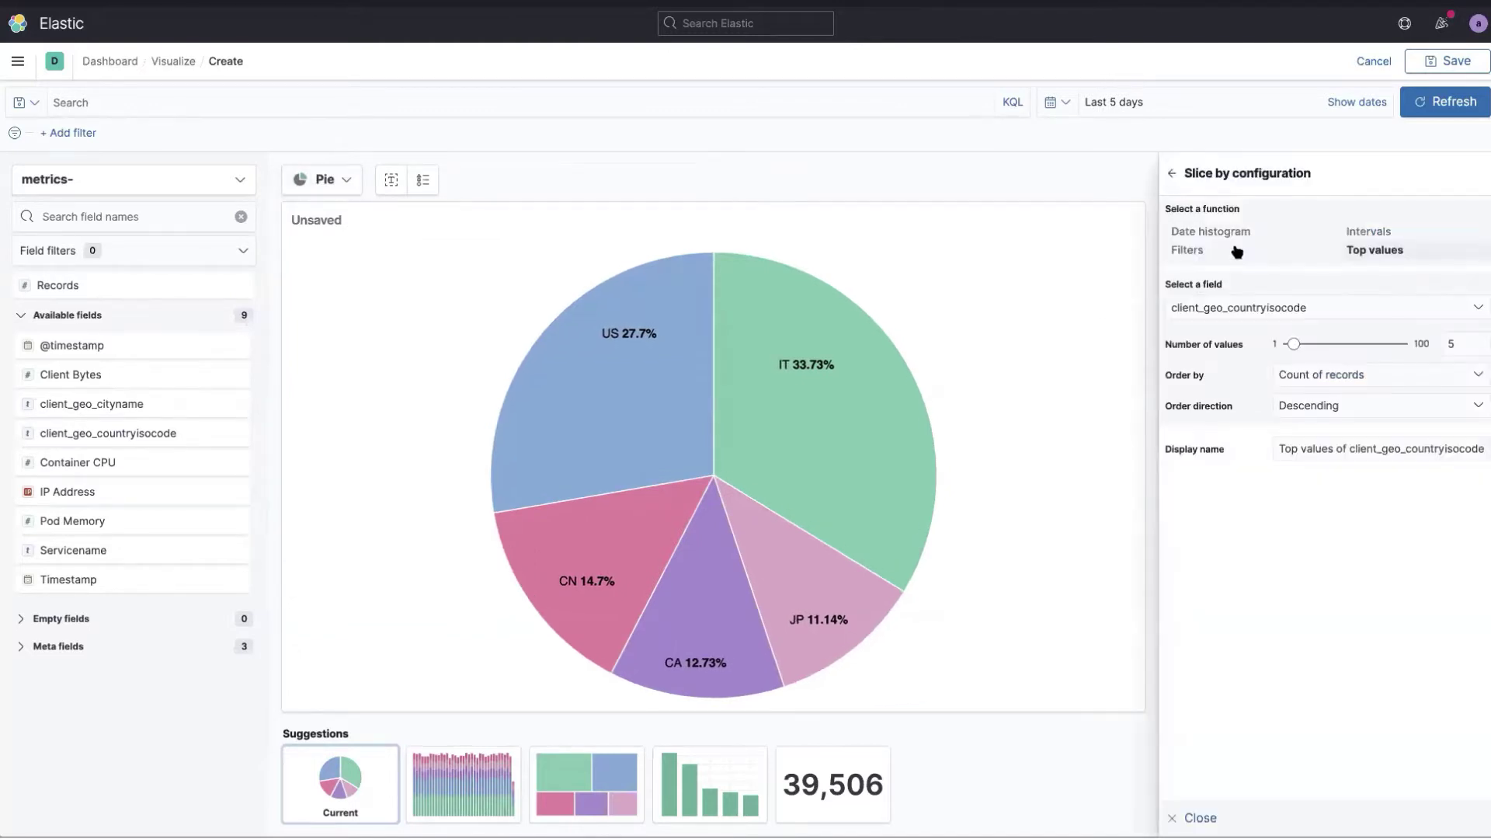
left_click(1313, 345)
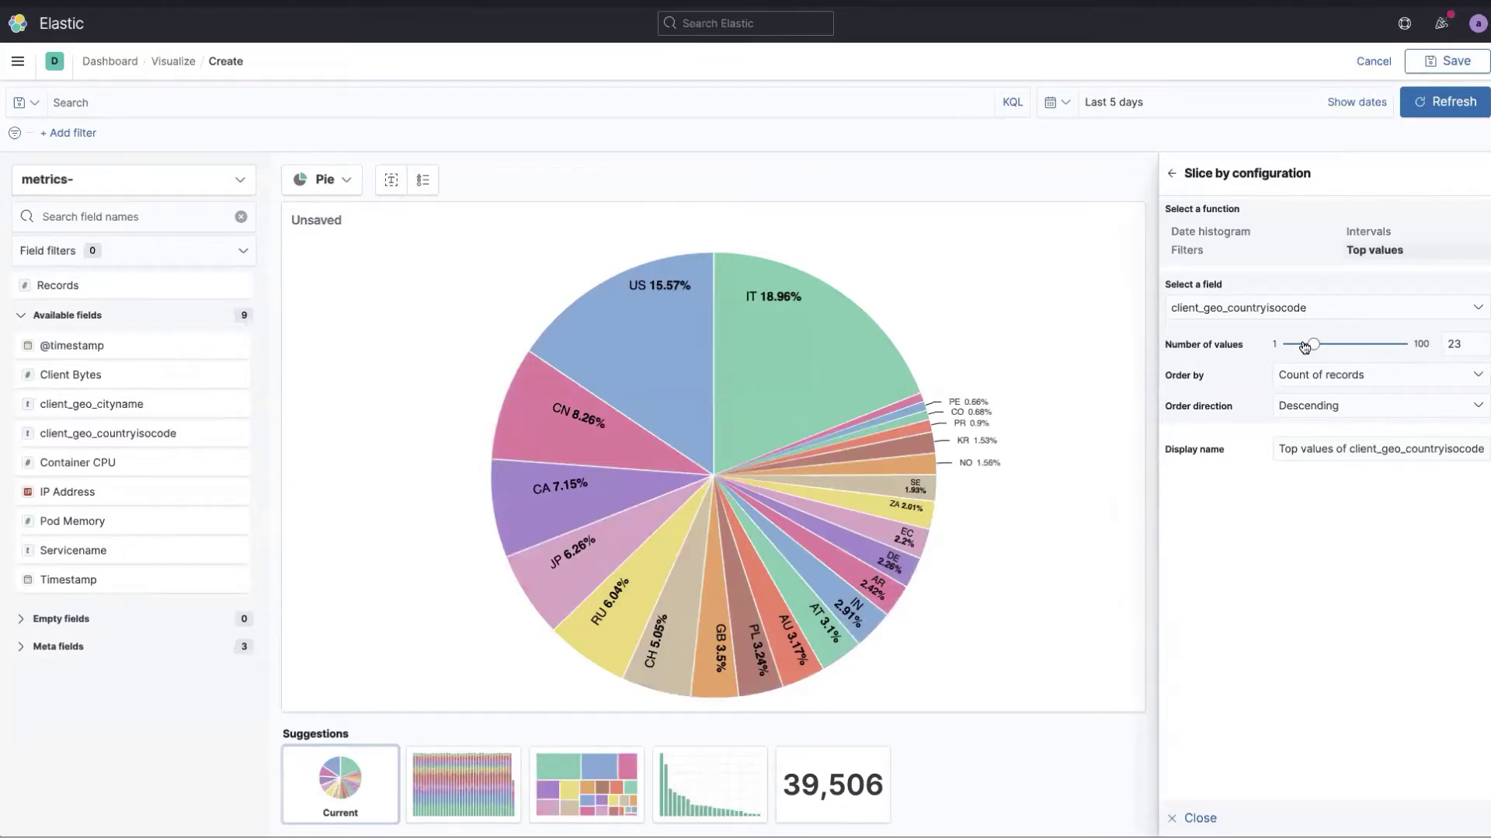
Switch Slice by to Filters with the query client_geo_countryisocode : "US"
left_click(1188, 250)
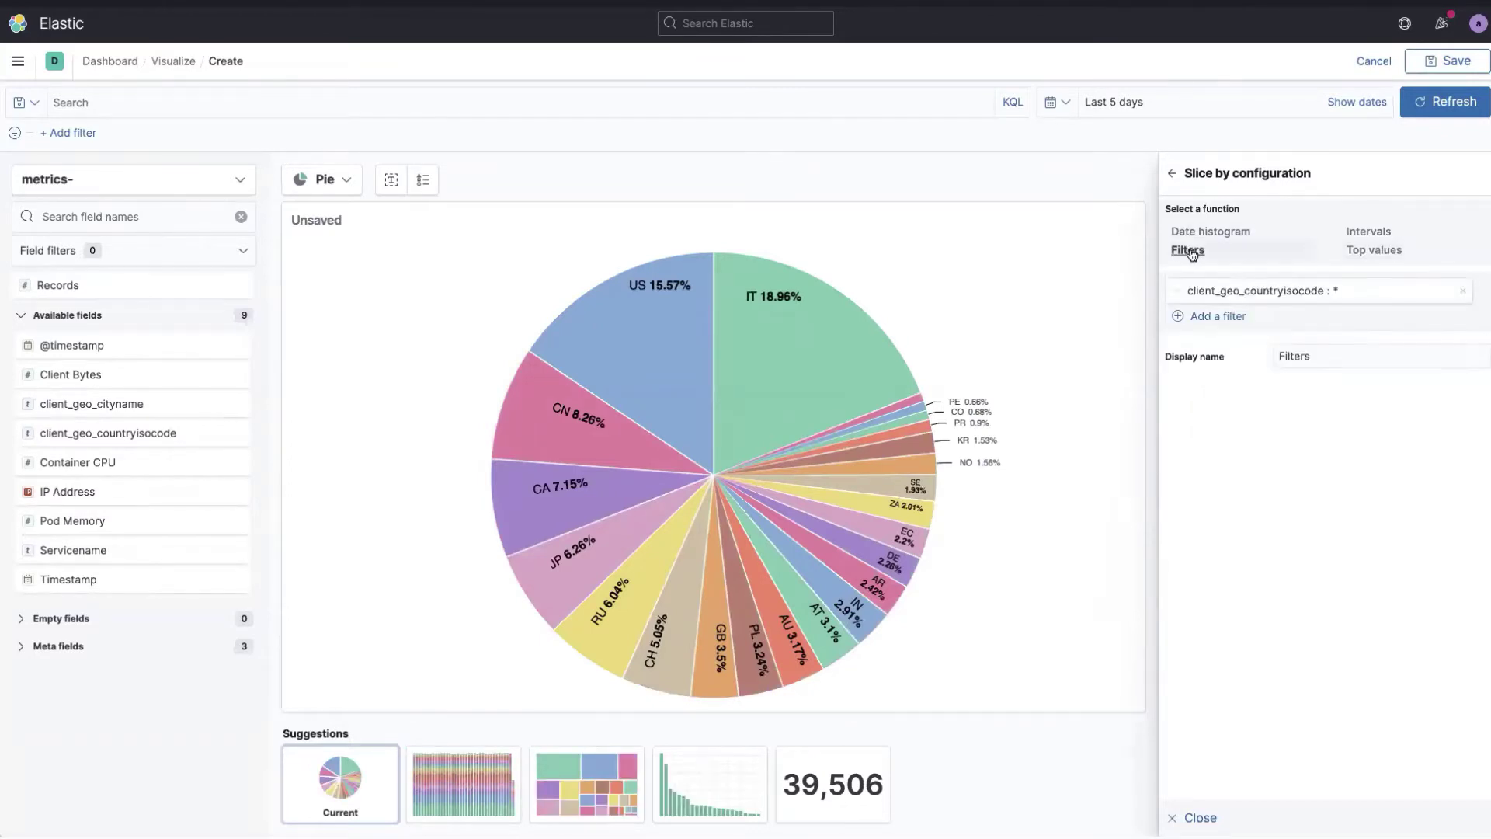
left_click(1242, 291)
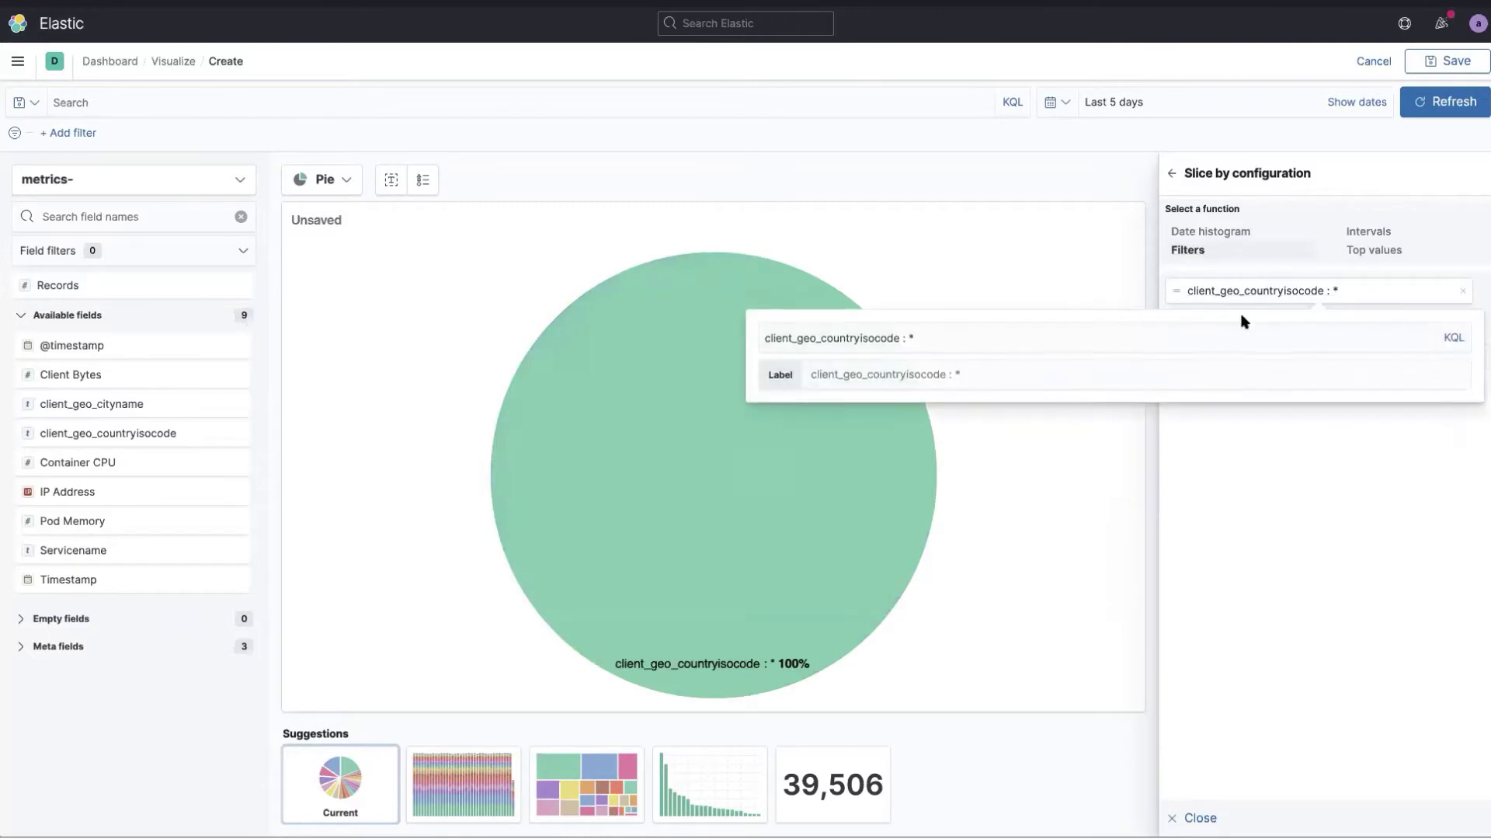
left_click(981, 331)
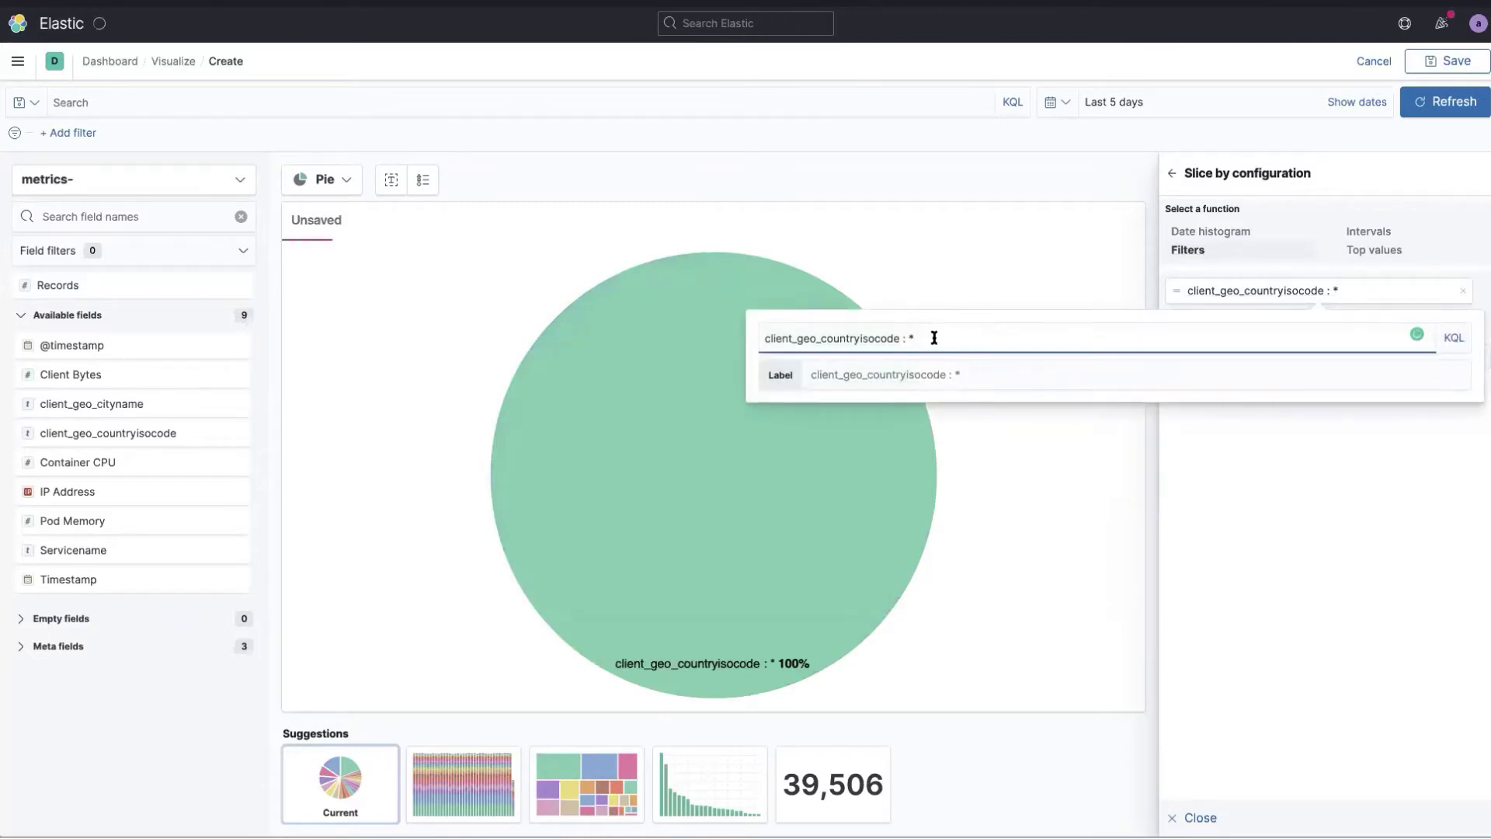
double_click(908, 339)
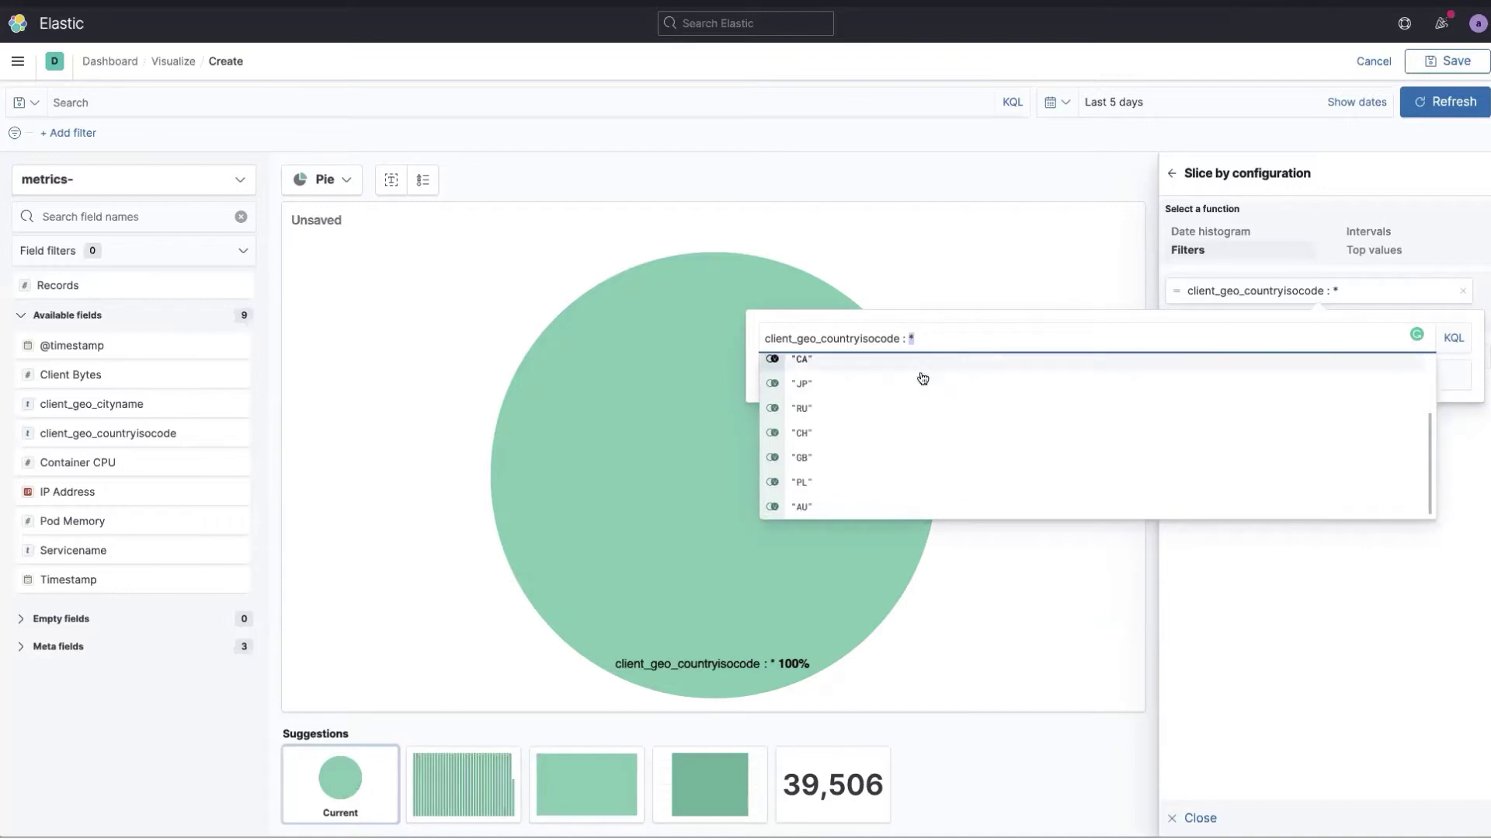
left_click(853, 393)
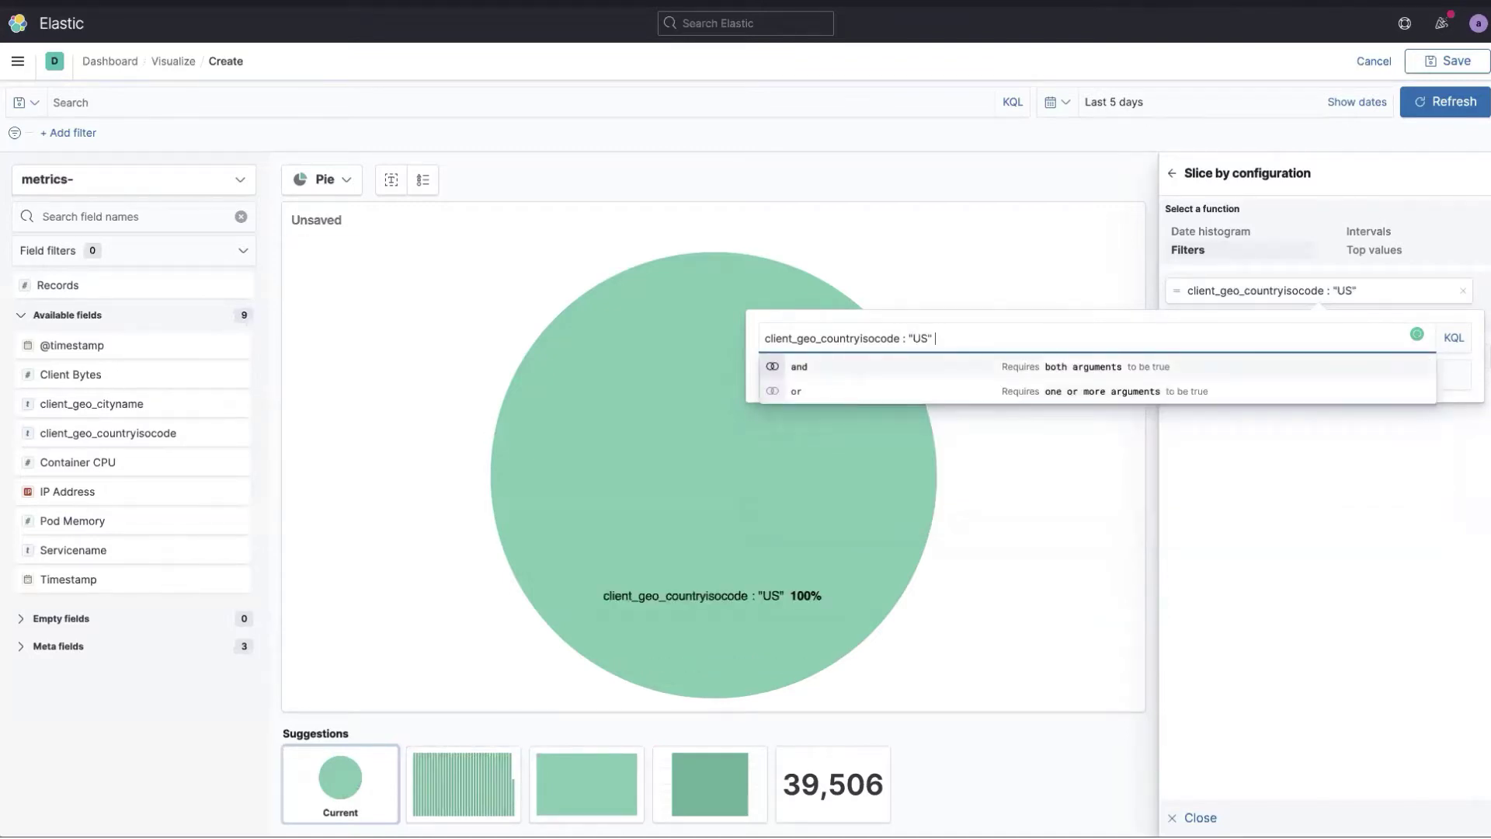
Label the country filter 'US'
left_click(1429, 295)
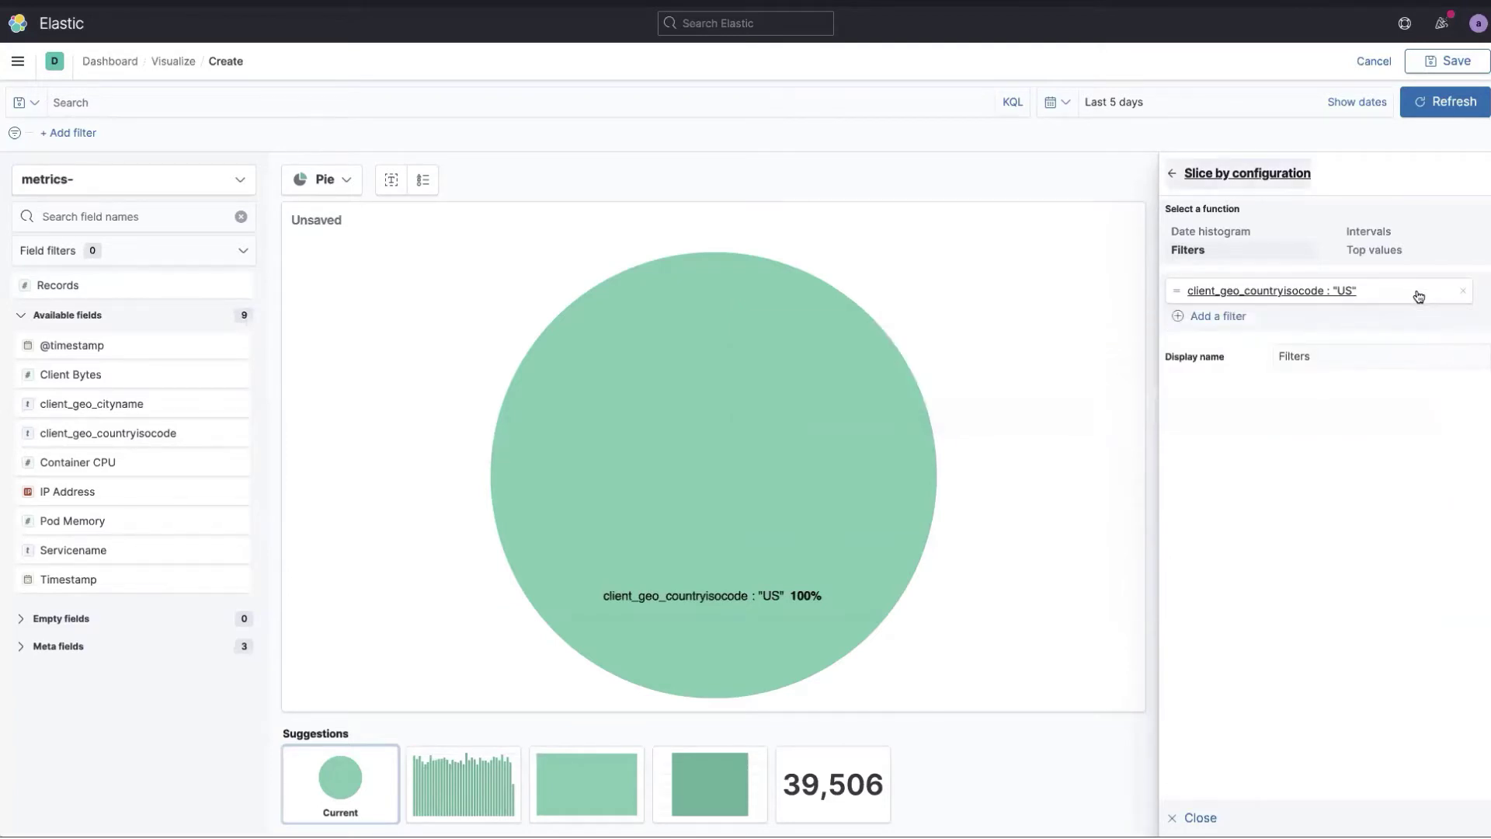
left_click(1416, 297)
left_click(1163, 379)
type("US")
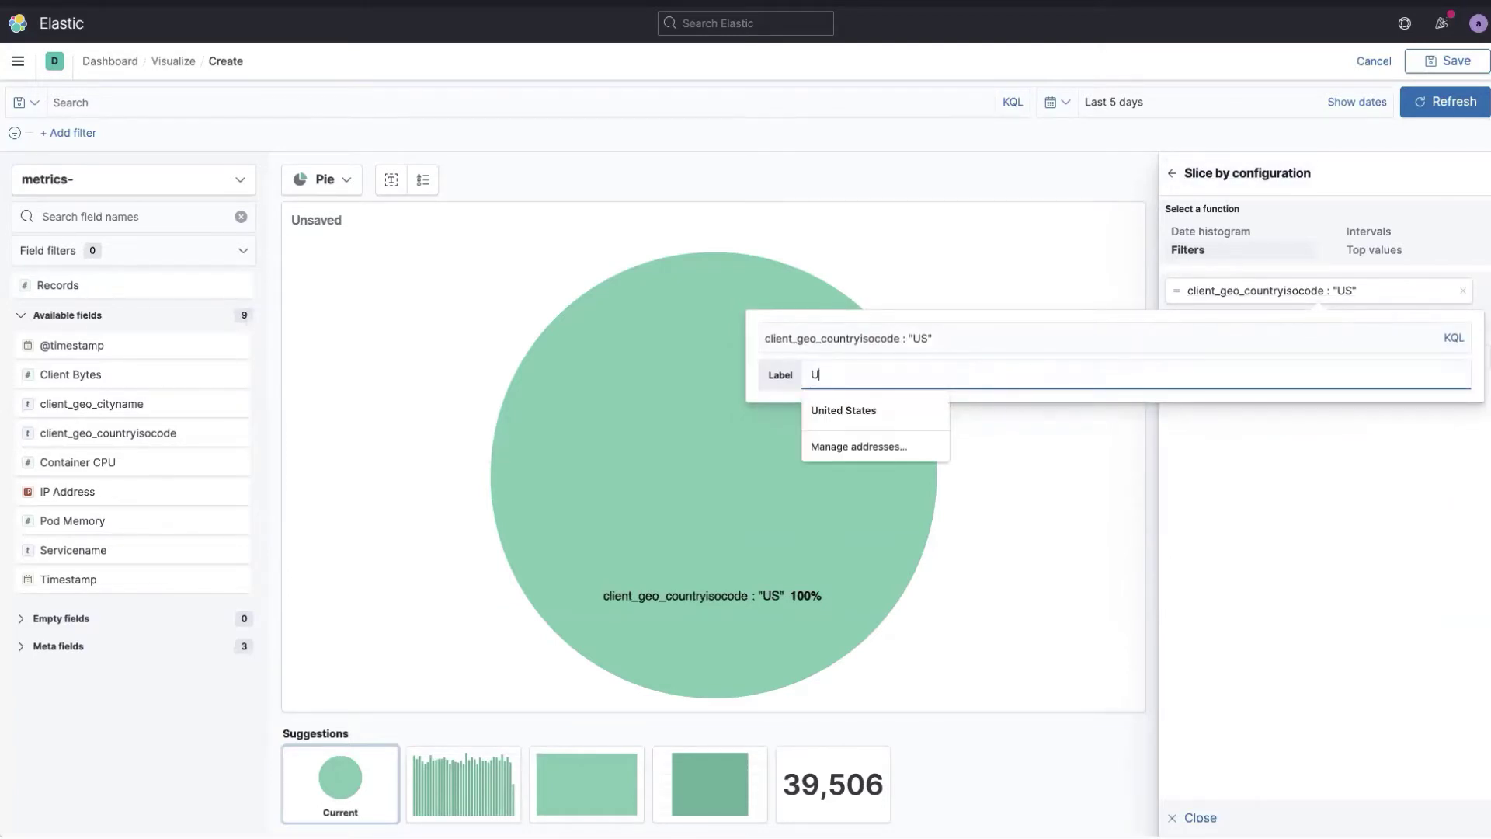
Add a second filter with the query not client_geo_countryisocode : "US"
left_click(1438, 266)
left_click(1203, 320)
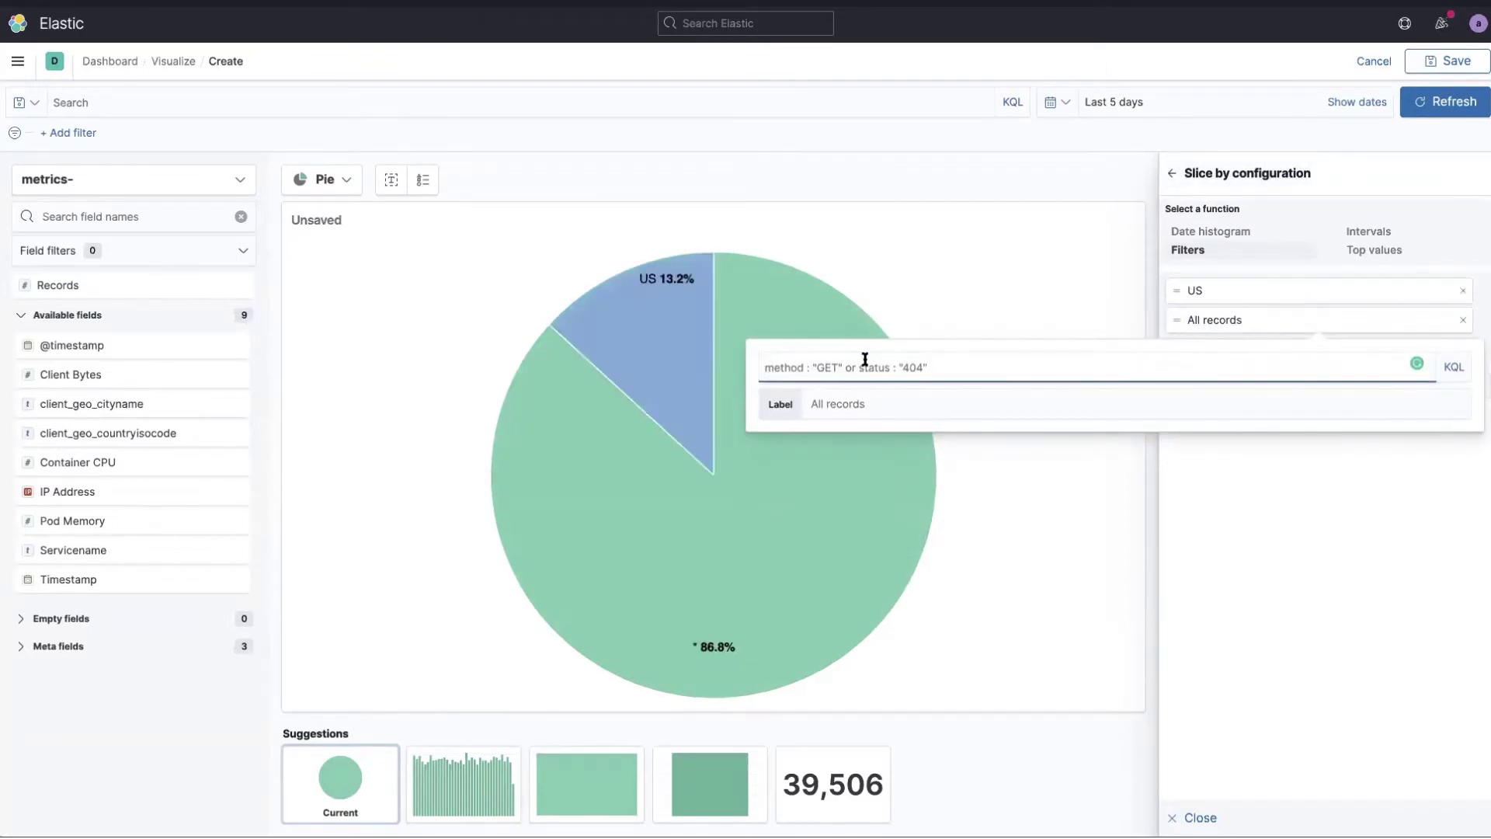
left_click(863, 362)
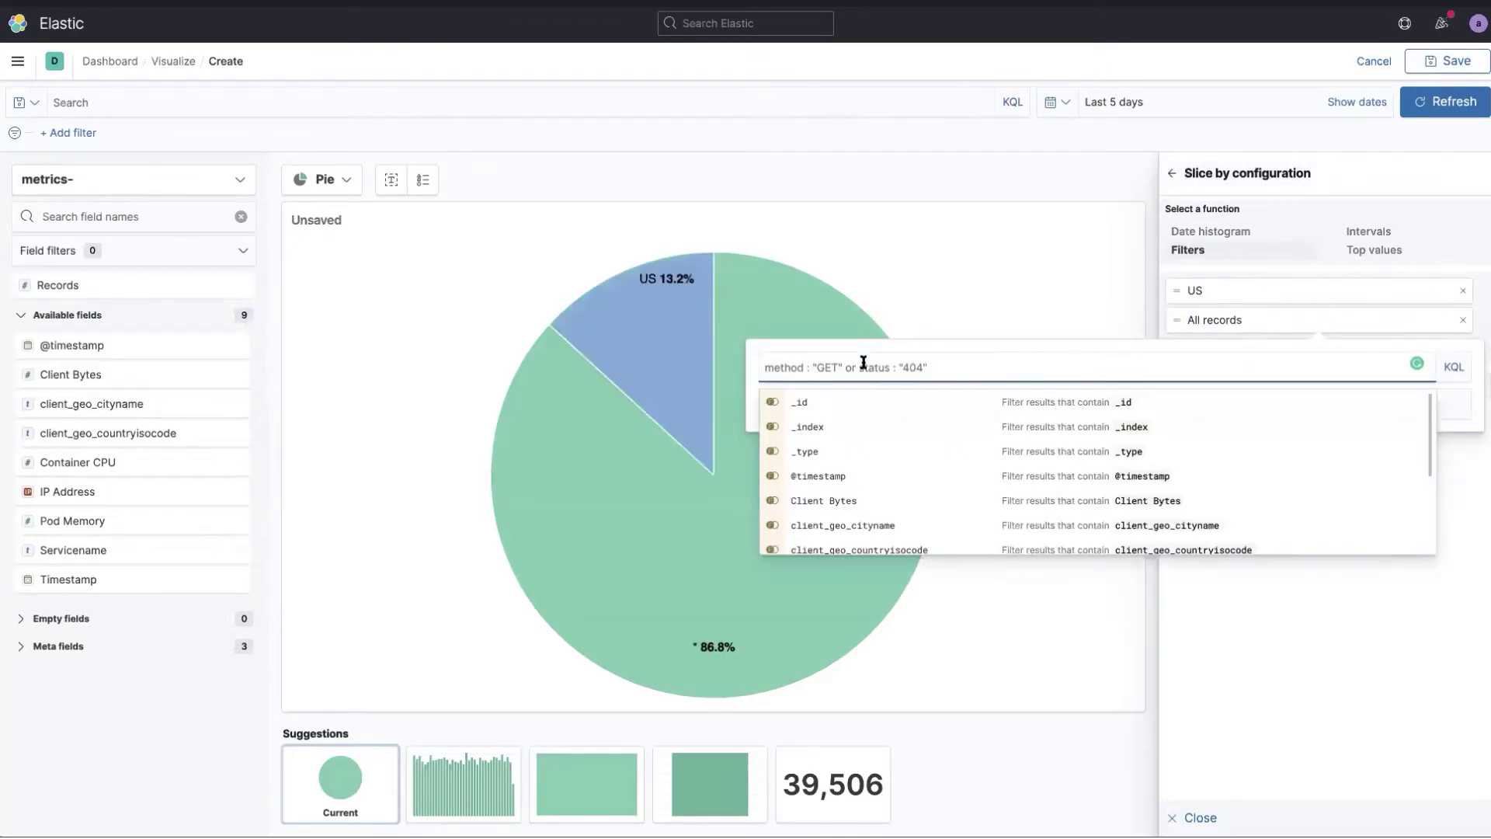
type("coun")
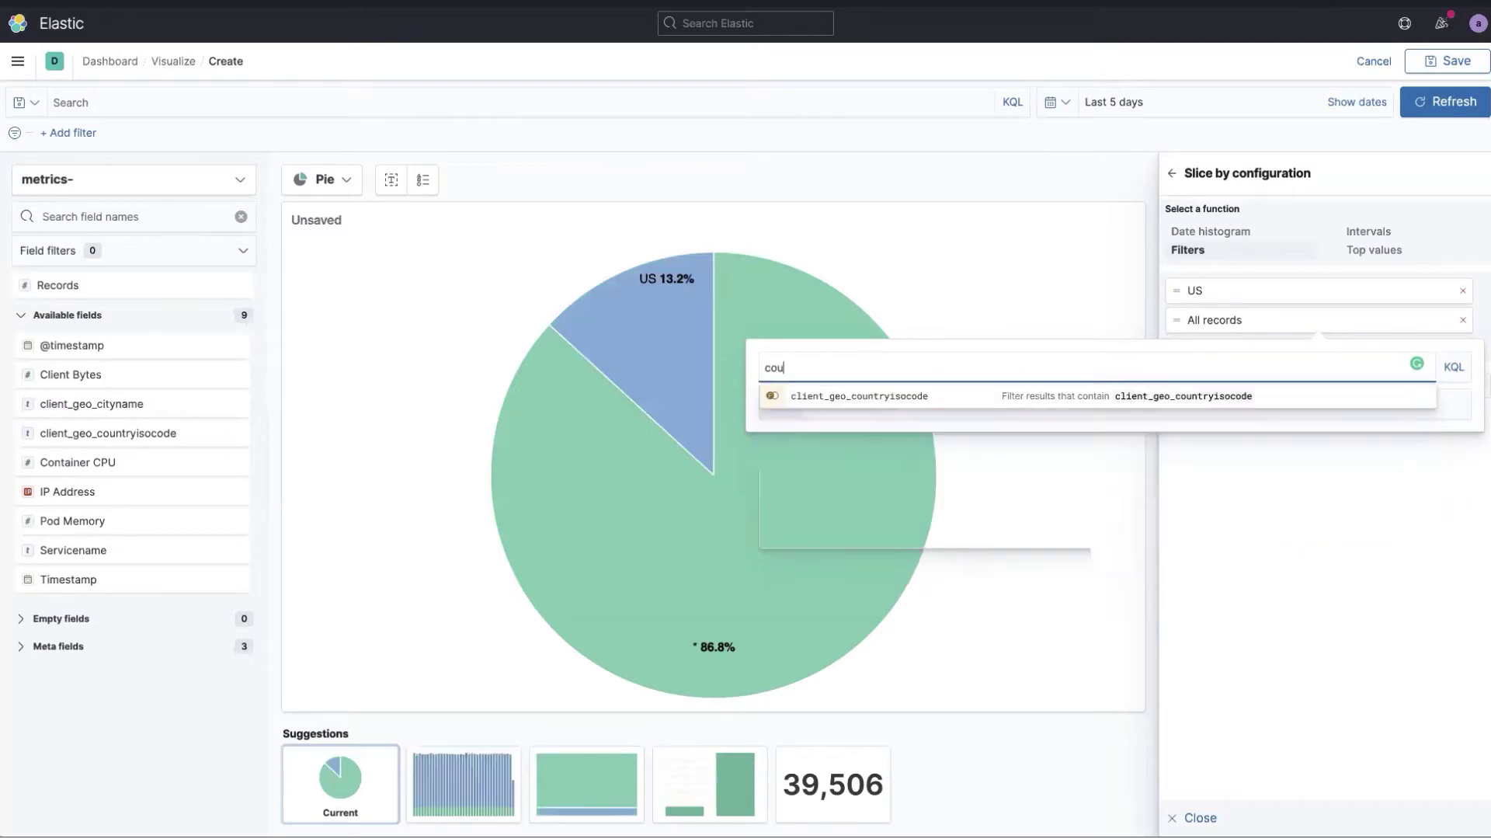
left_click(872, 396)
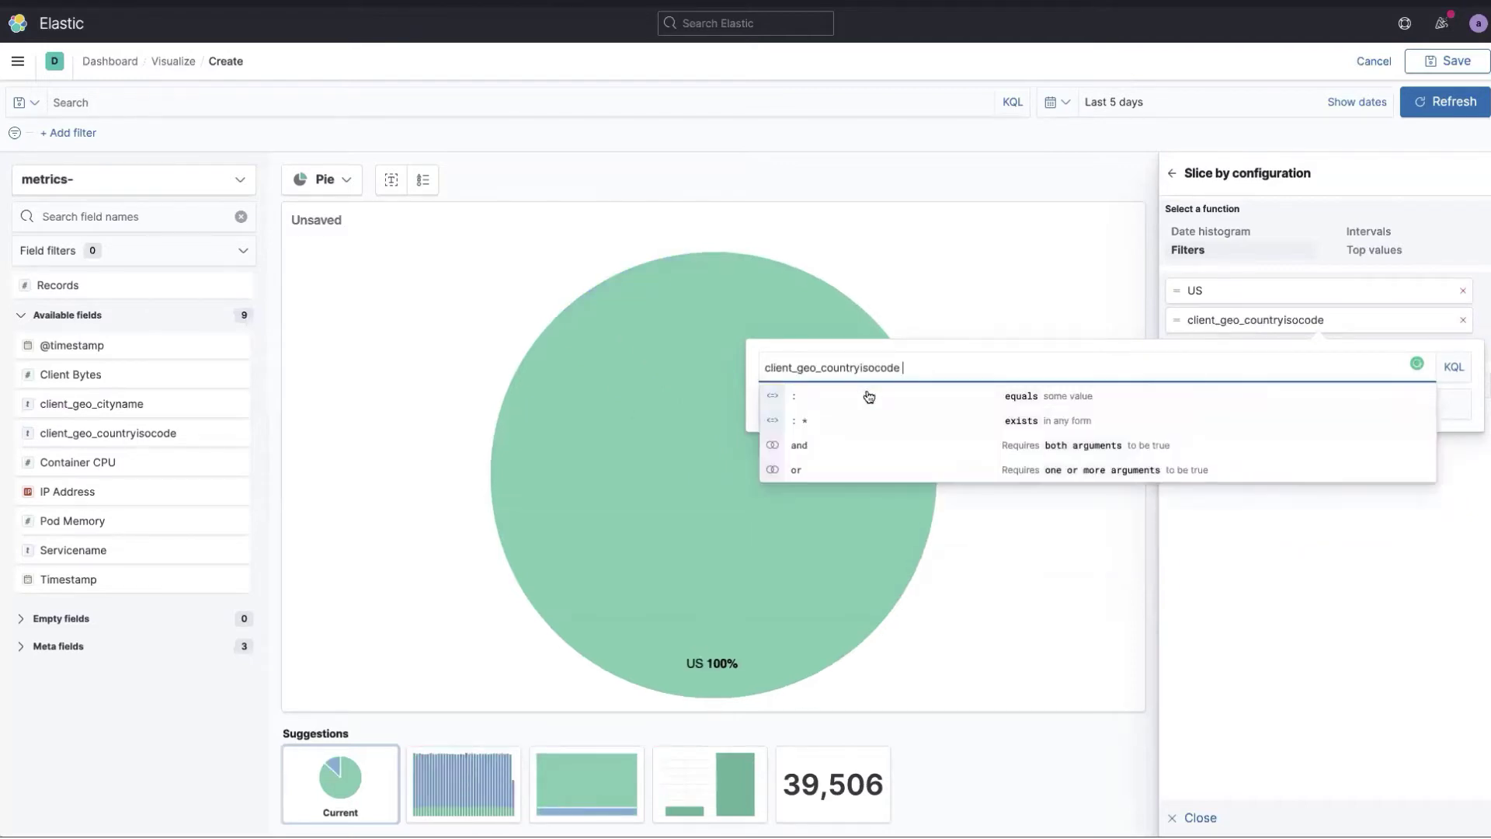
left_click(831, 397)
left_click(859, 420)
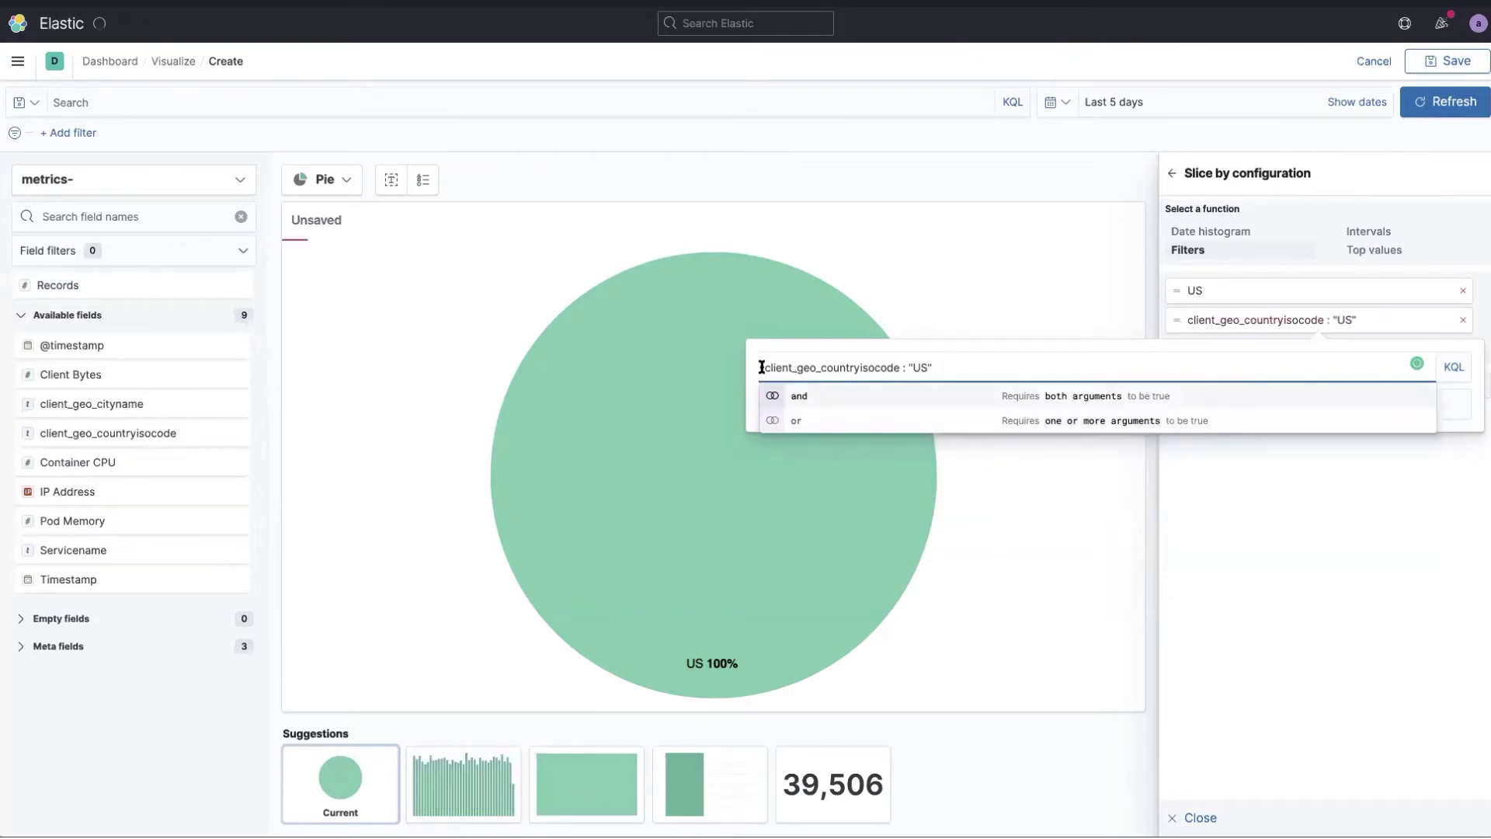
left_click(761, 369)
type("not")
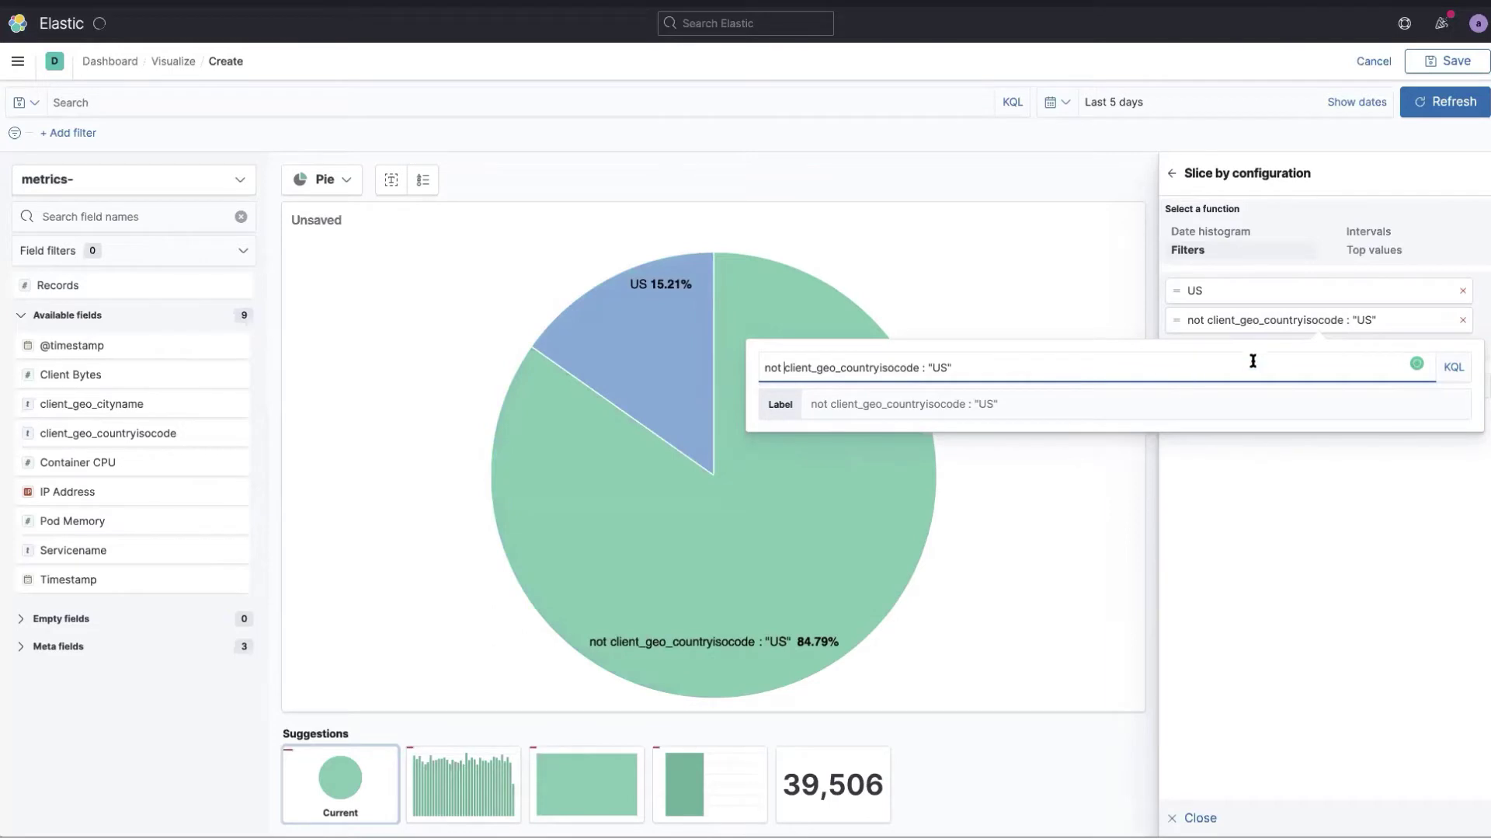
left_click(1428, 334)
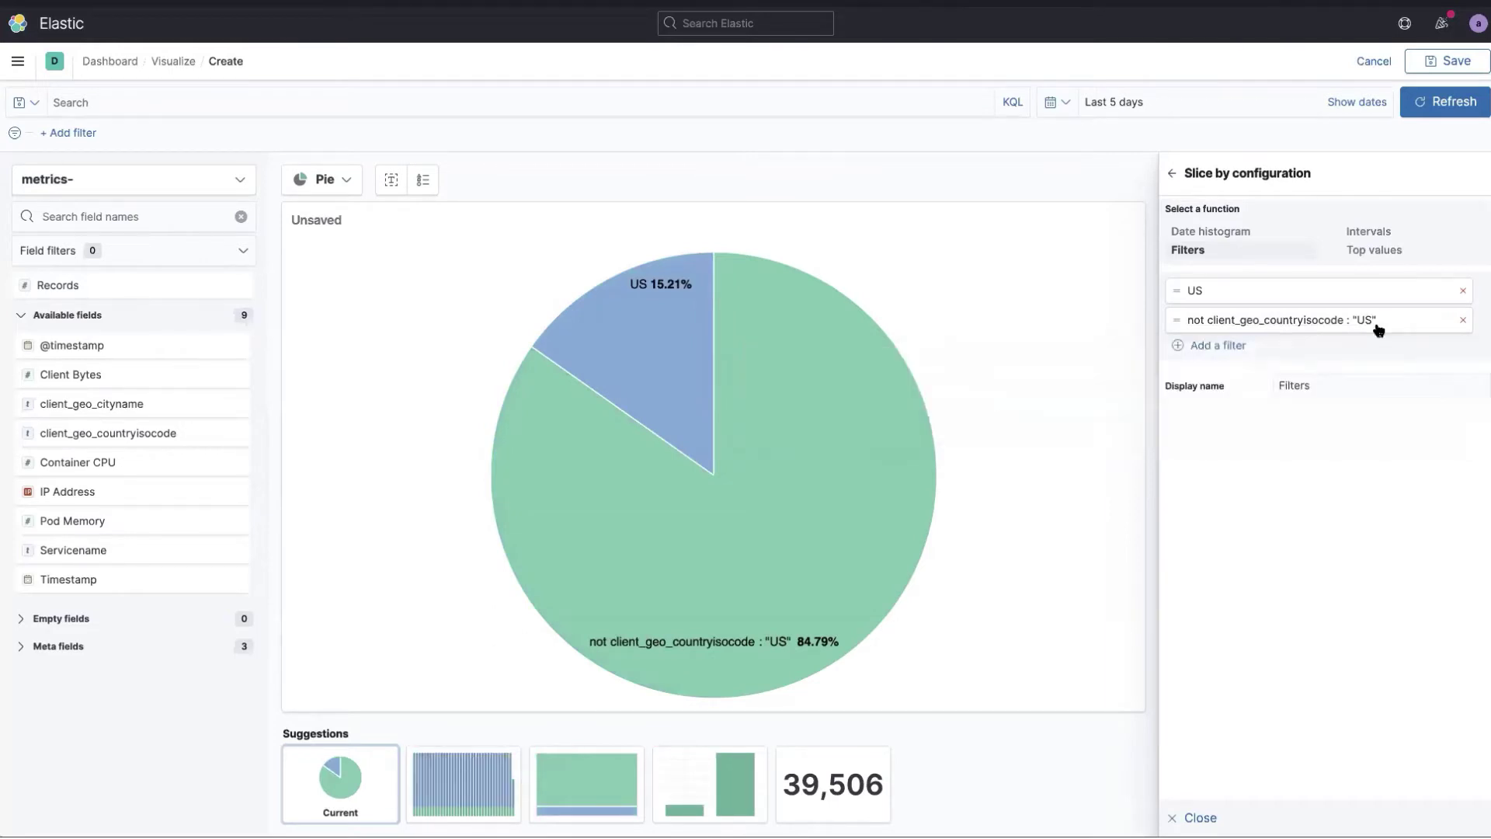
Label the second filter 'Outside the US'
left_click(1240, 316)
left_click(983, 405)
type("Outside the US")
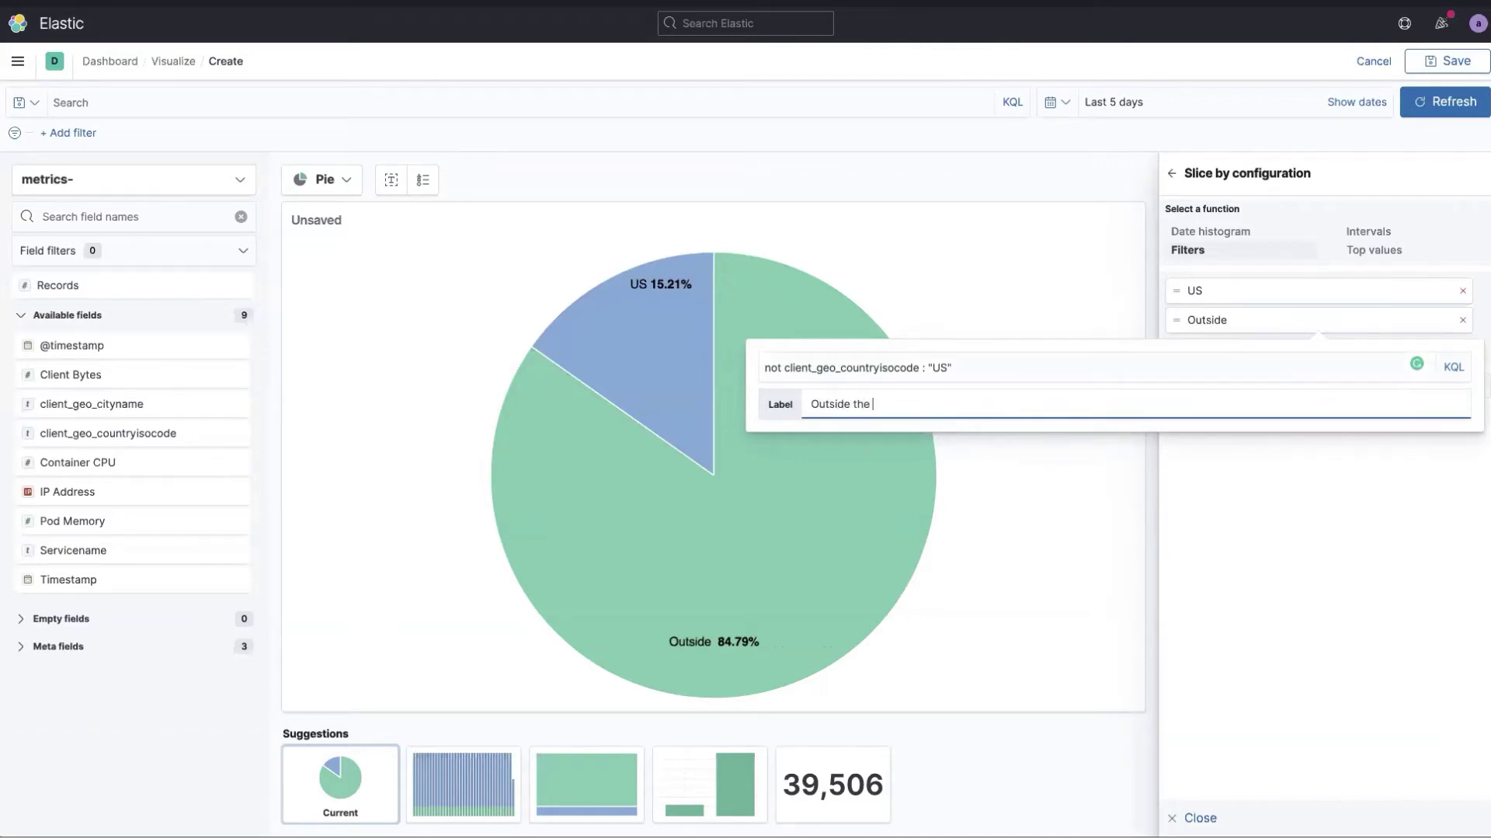
Slice the pie by the top 5 values of client_geo_countryisocode
left_click(1282, 559)
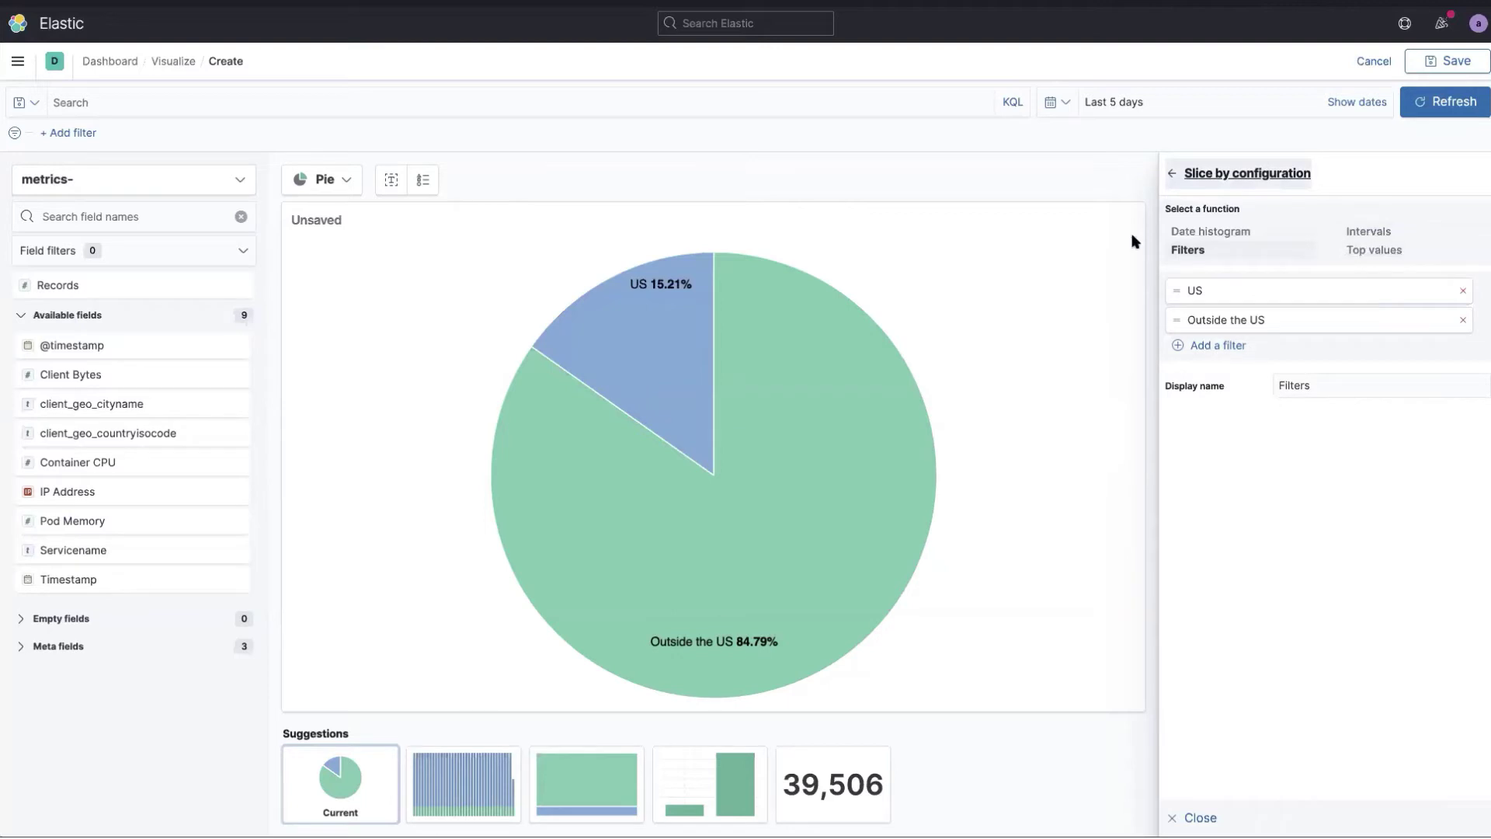
left_click(1371, 252)
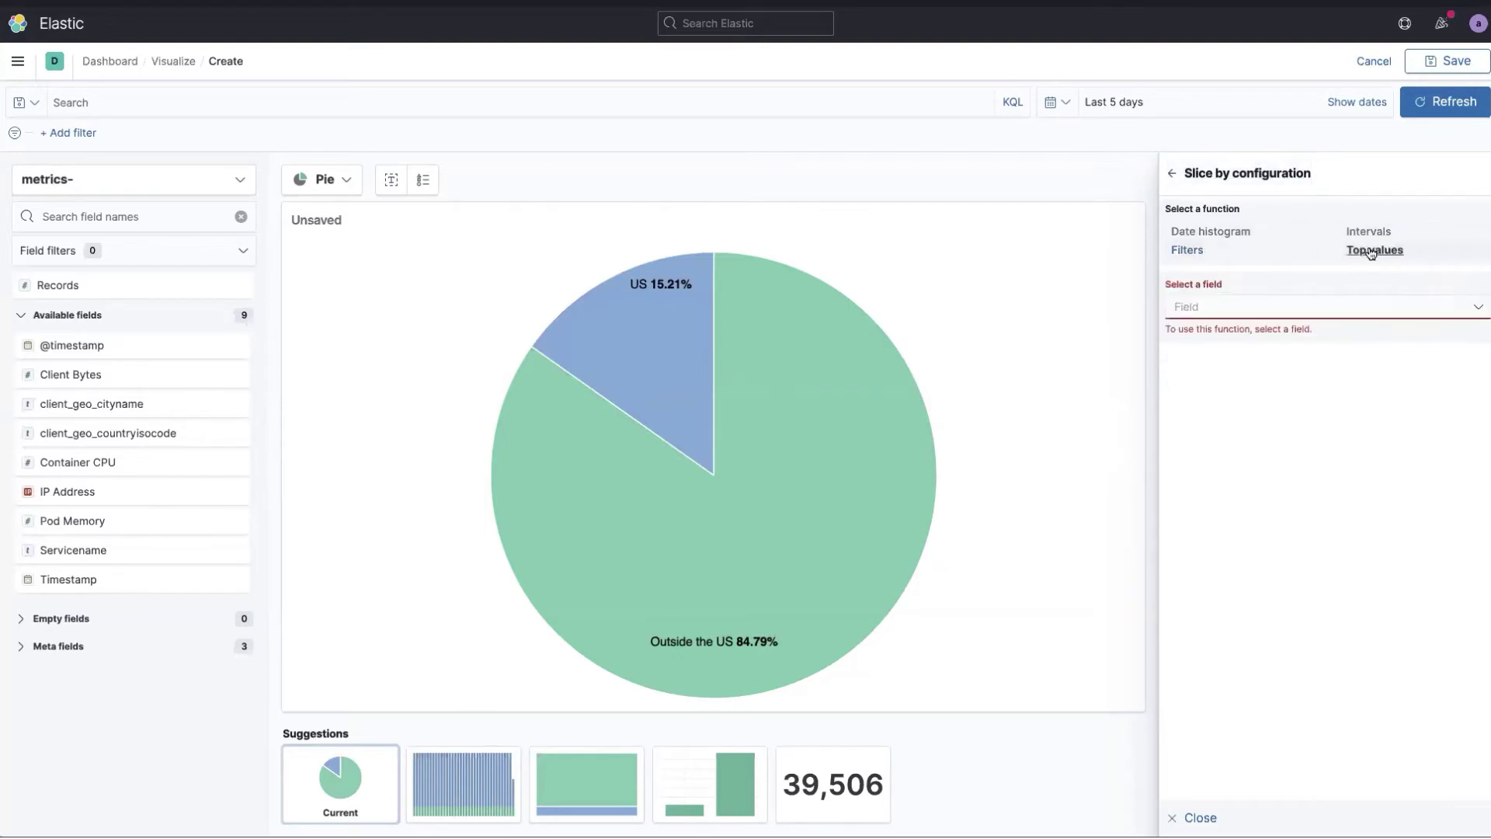
left_click(1329, 308)
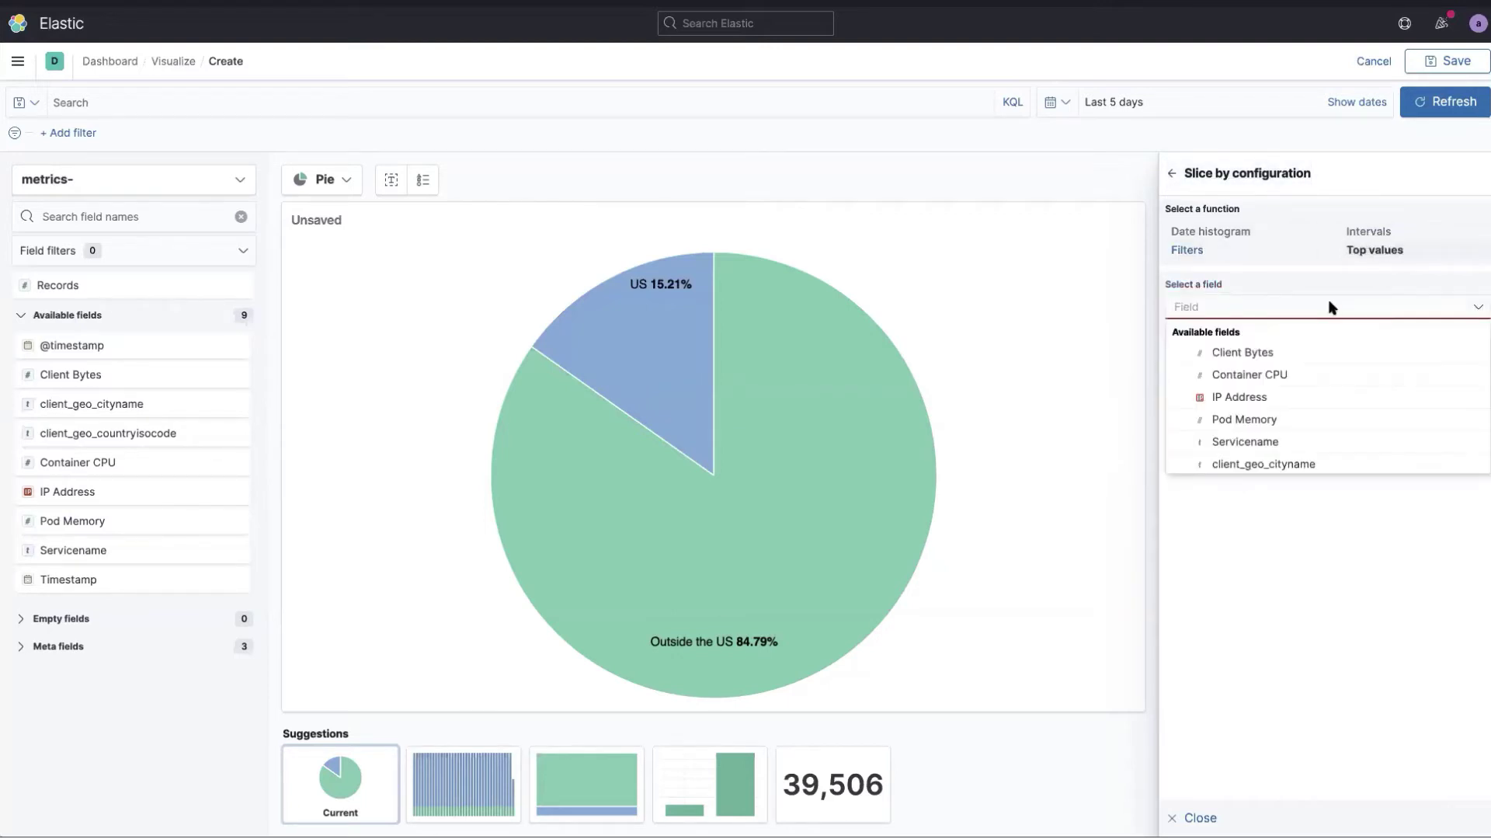
type("cou")
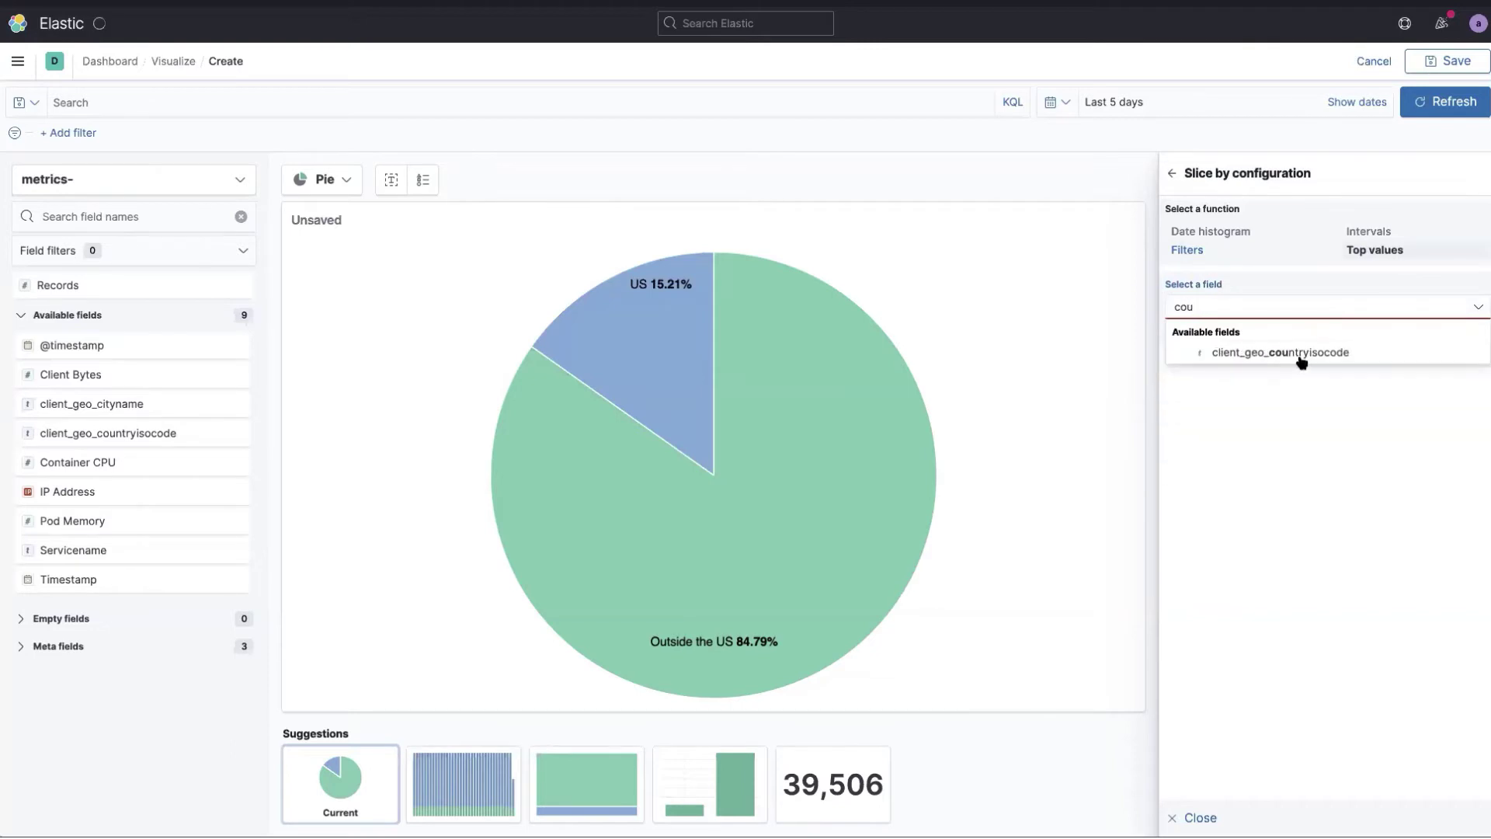
left_click(1304, 351)
left_click_drag(1291, 344, 1310, 347)
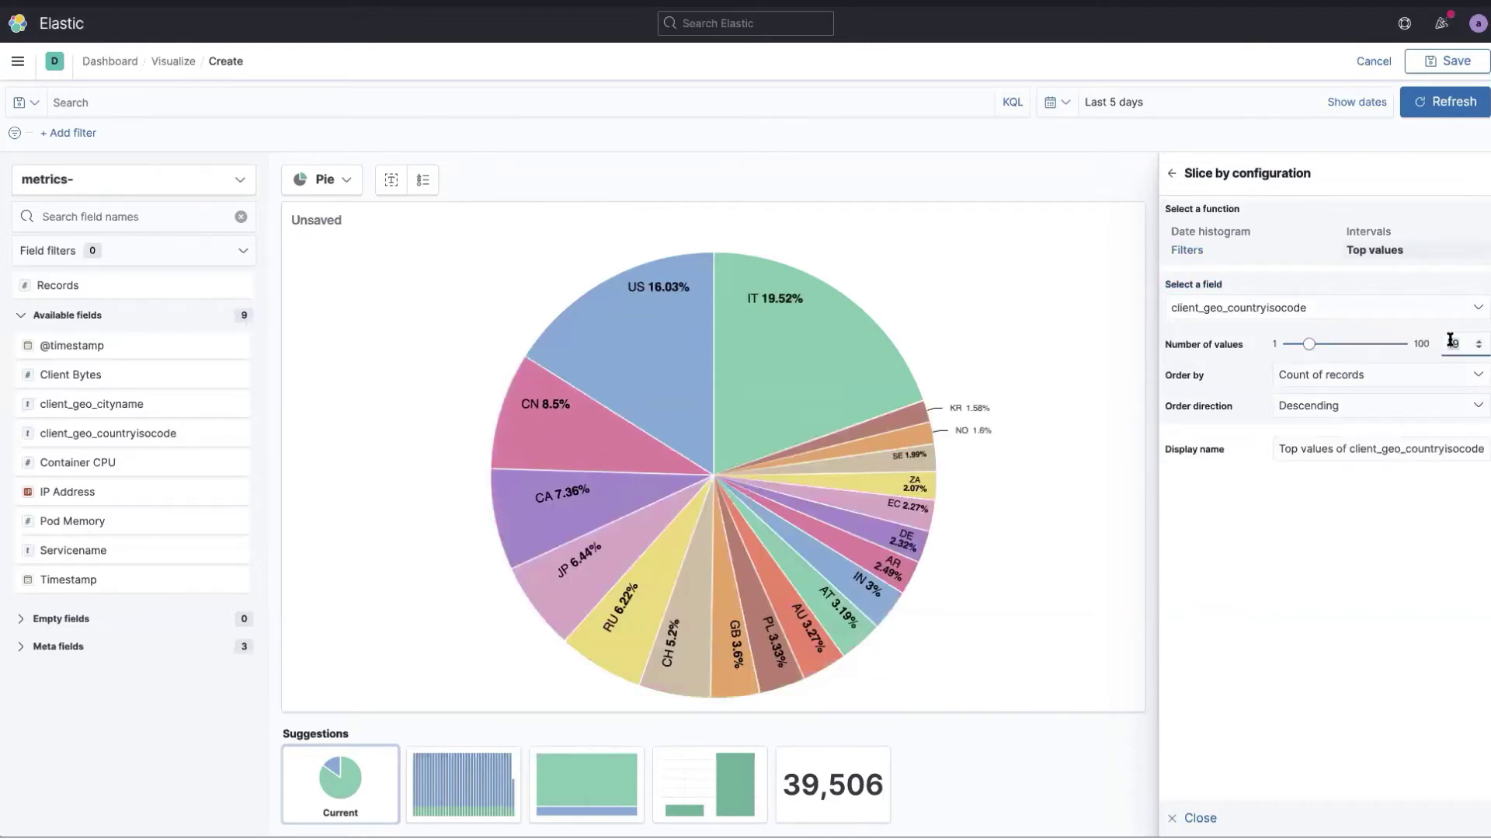
type("5")
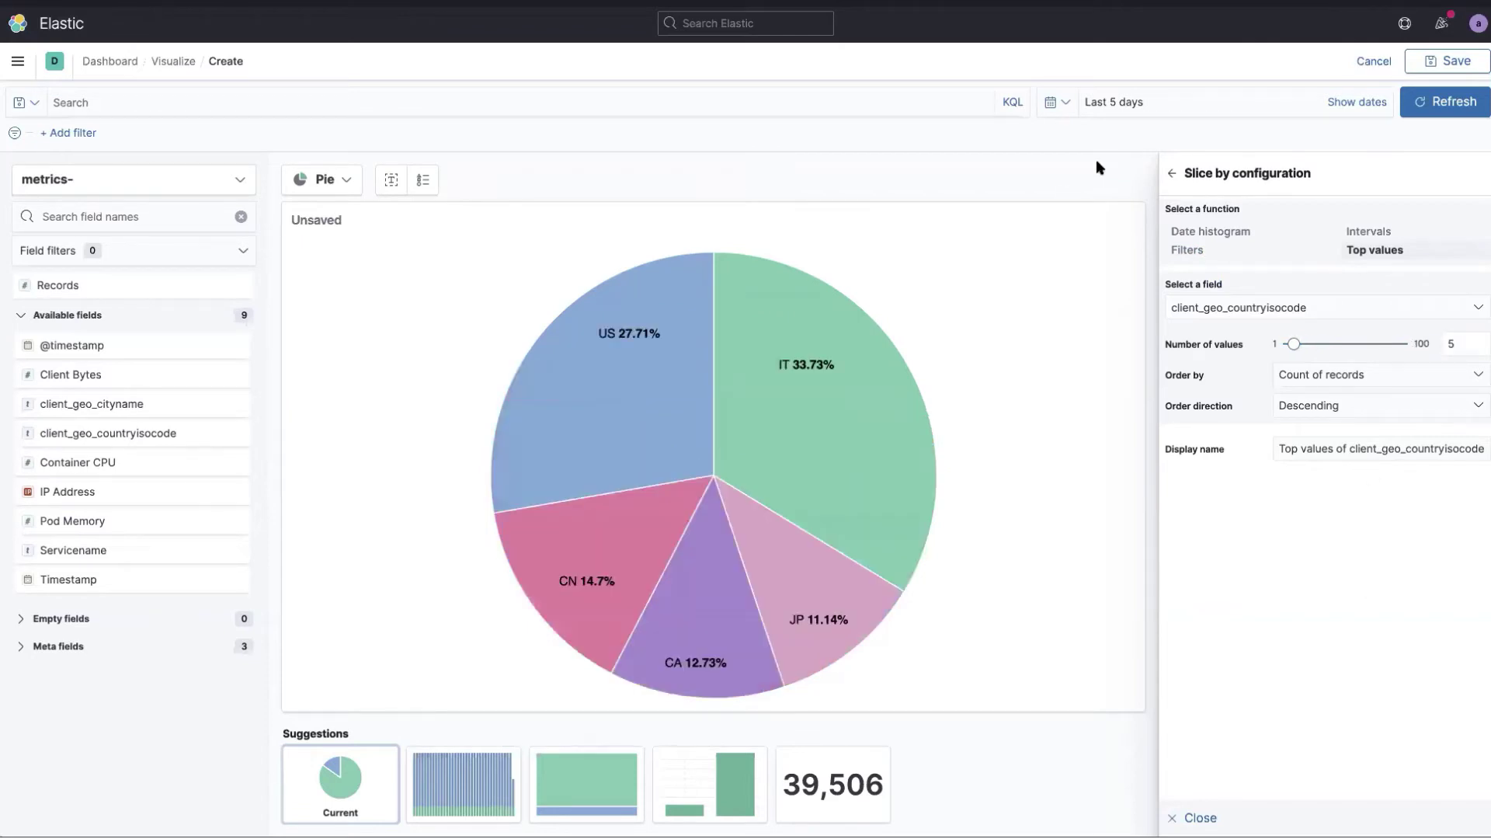
left_click(1097, 162)
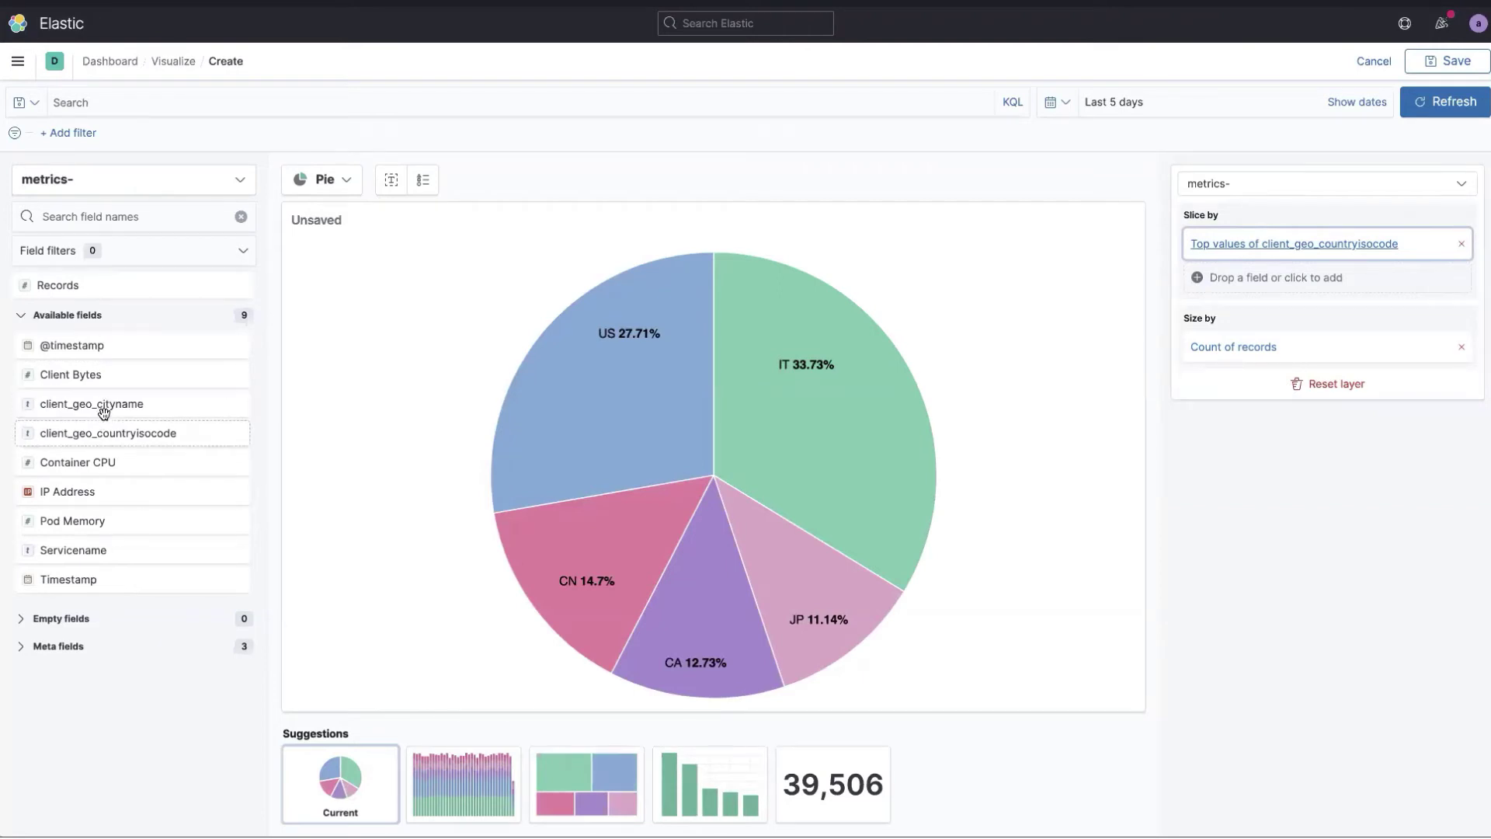
Add client_geo_cityname as a second Slice by level under country
left_click_drag(99, 404, 722, 470)
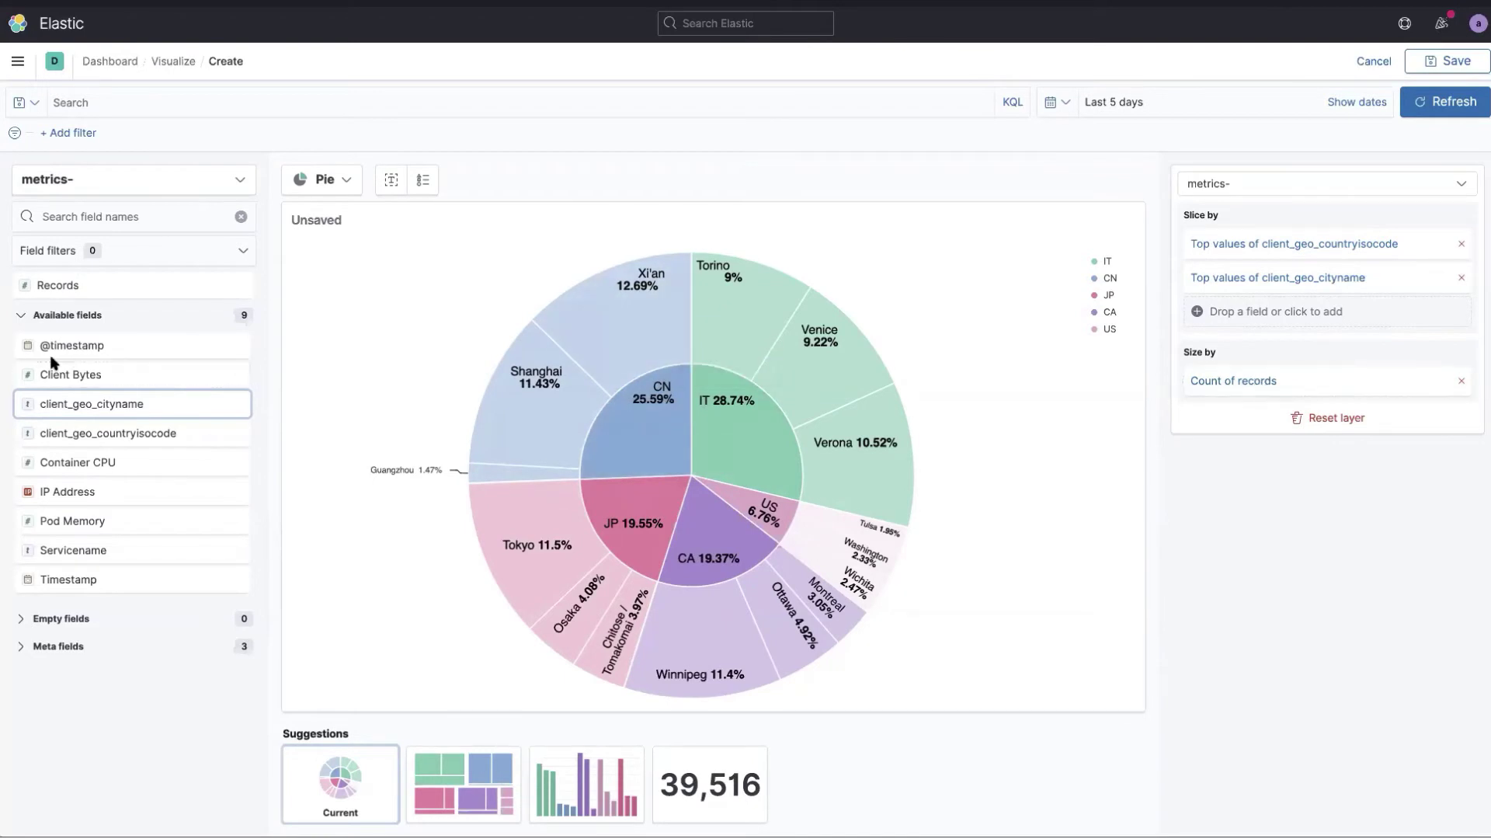
Size the slices by Sum of Client Bytes instead of record count
left_click_drag(53, 376, 1233, 384)
left_click(1235, 382)
left_click(1358, 250)
left_click(1040, 457)
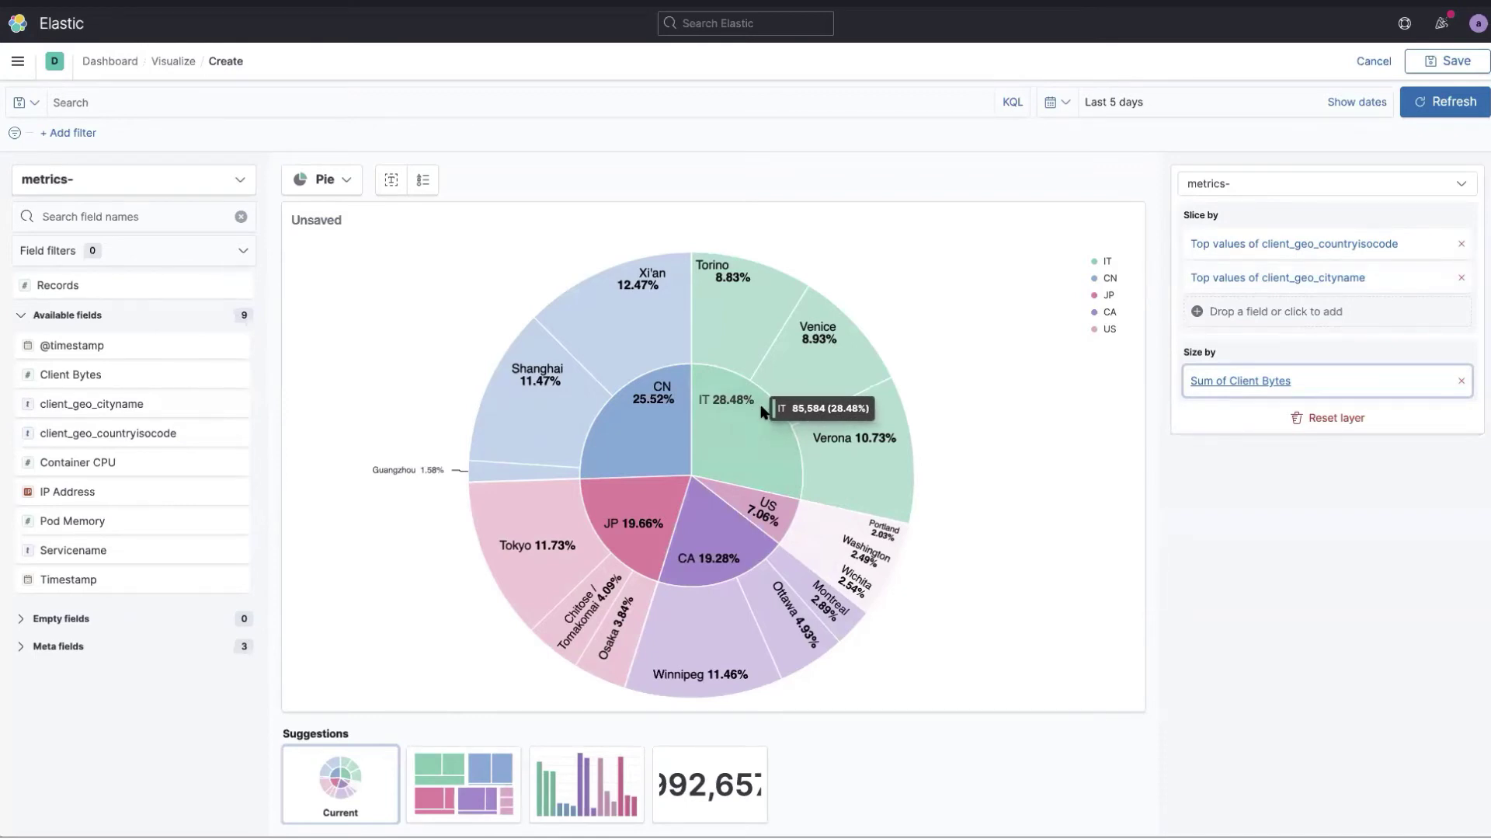
Make the pie labels show values instead of percentages
left_click(387, 184)
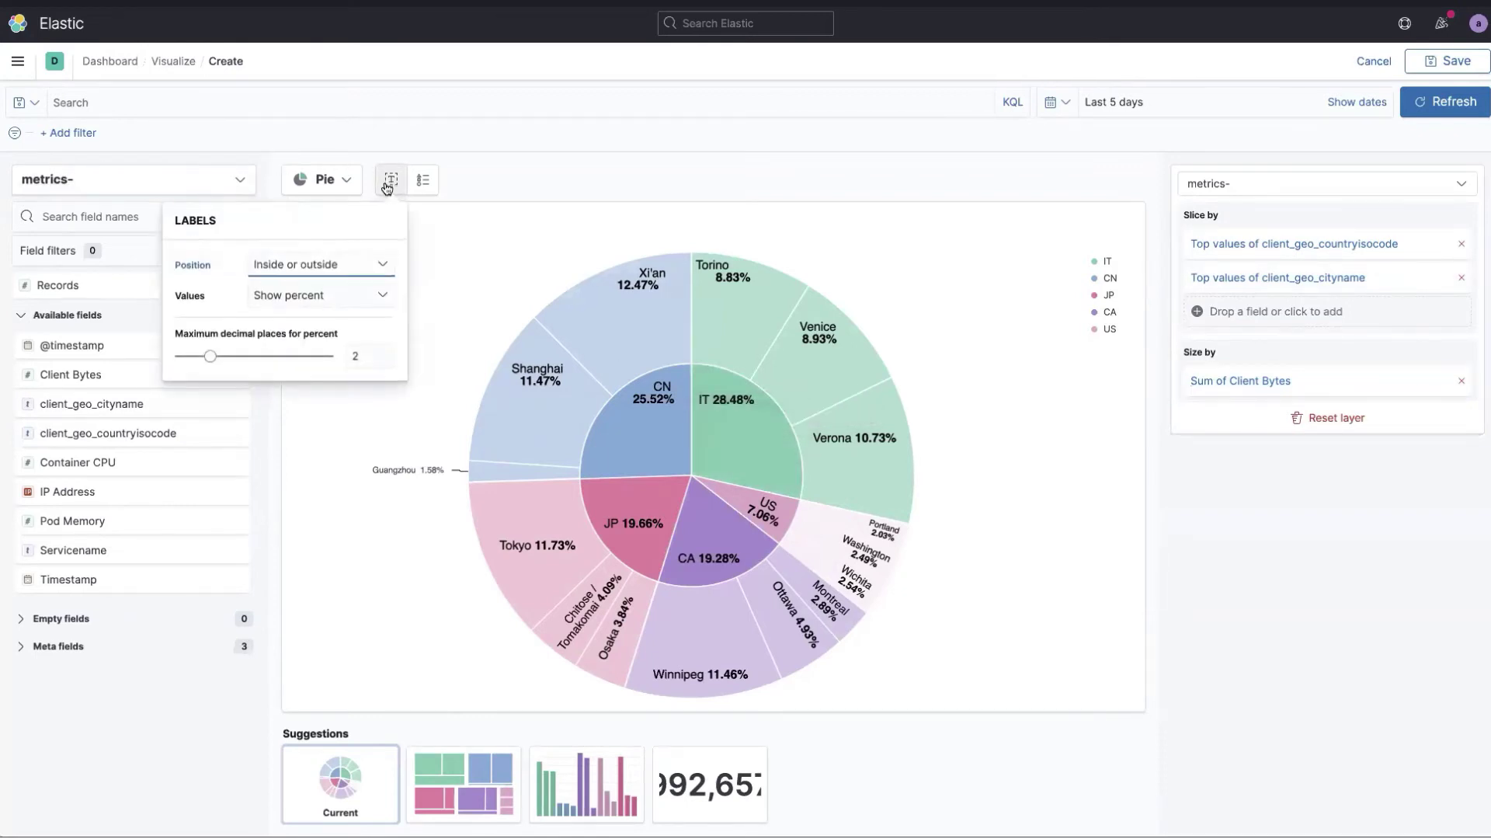
left_click(376, 293)
left_click(350, 381)
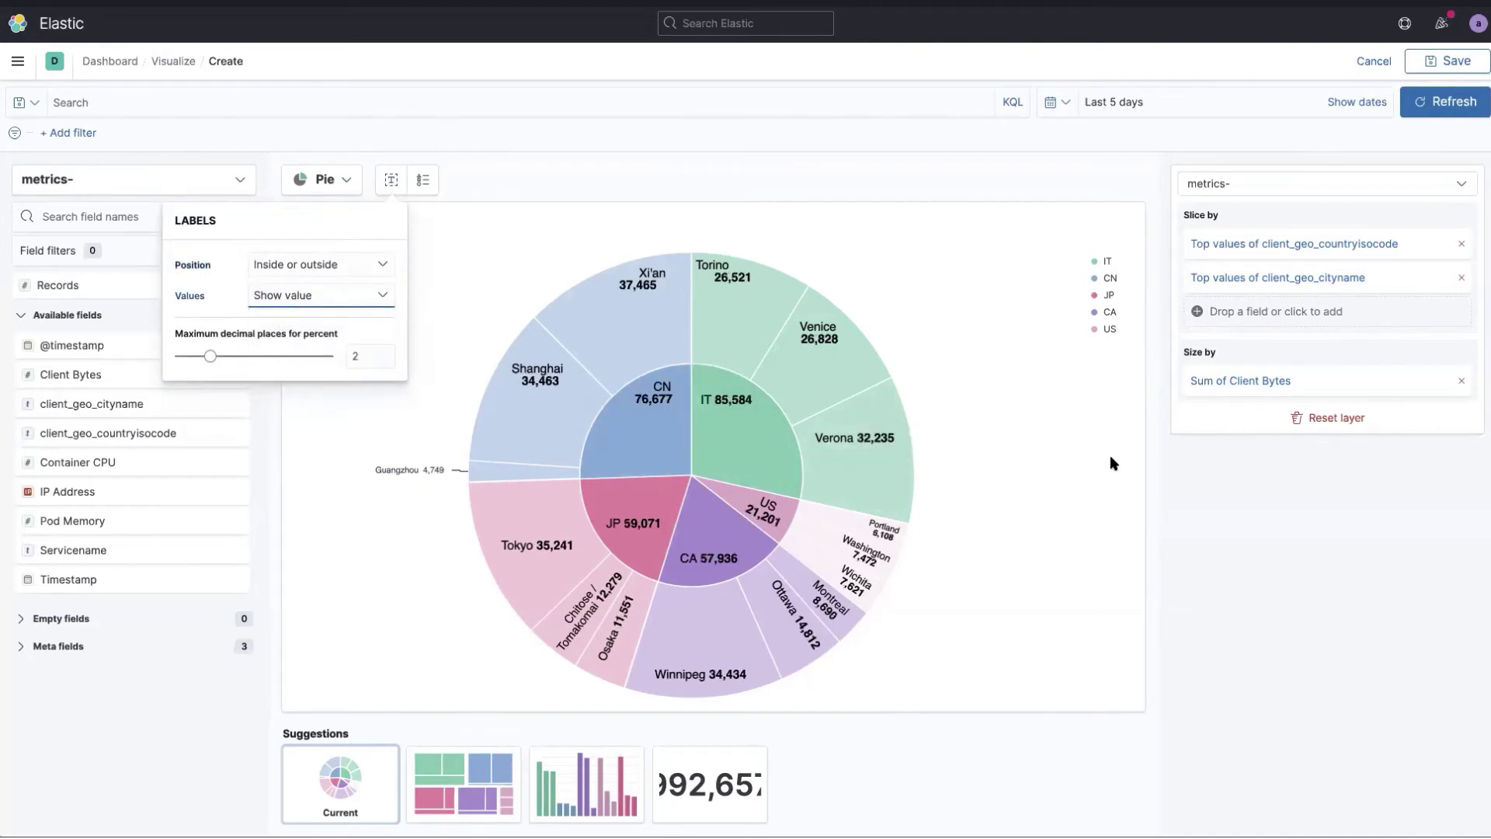
Format Sum of Client Bytes as Bytes (1024) with 0 decimals
left_click(1281, 390)
left_click(1311, 401)
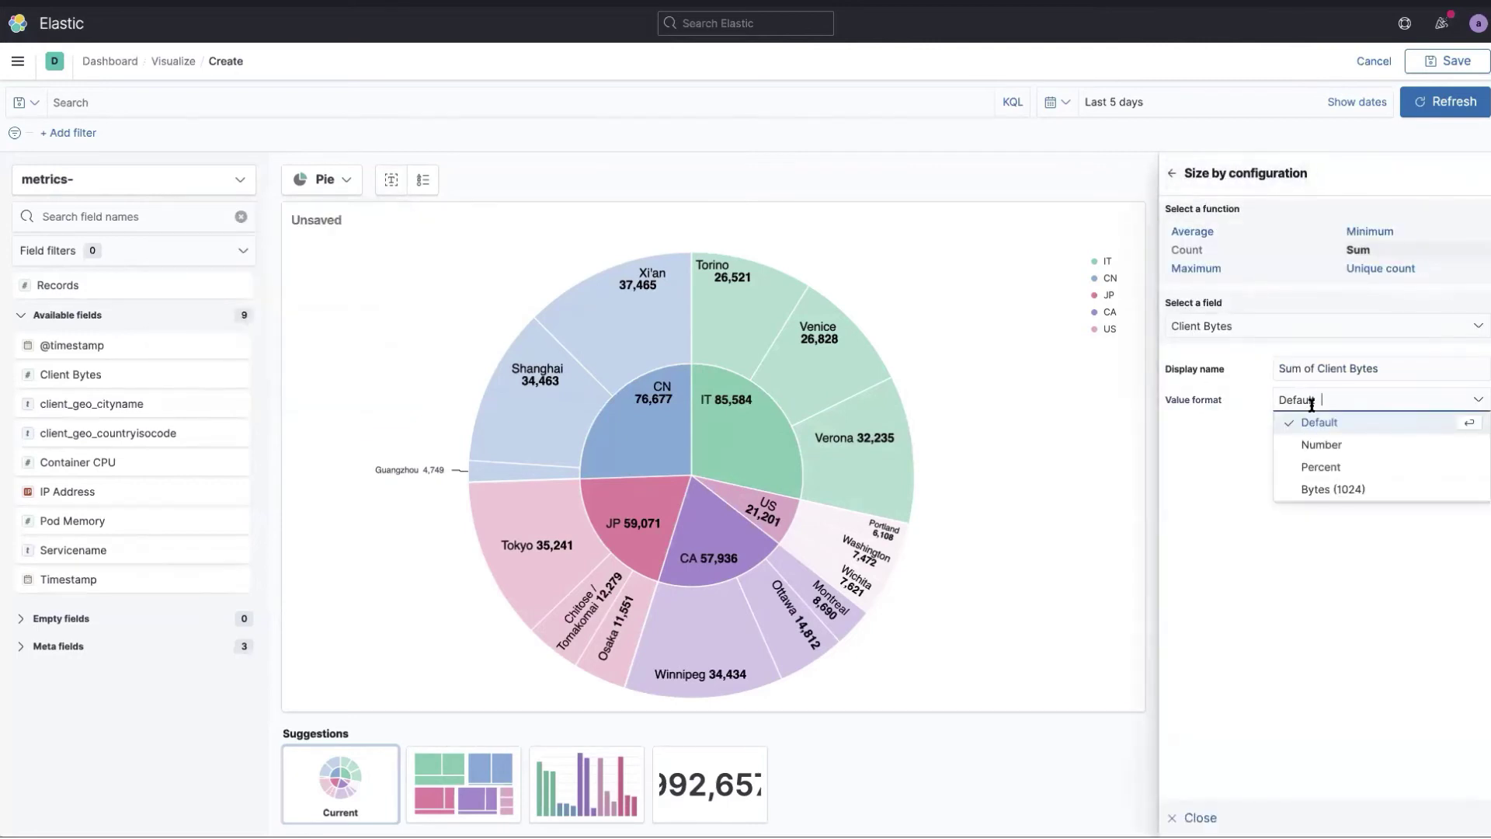
left_click(1334, 490)
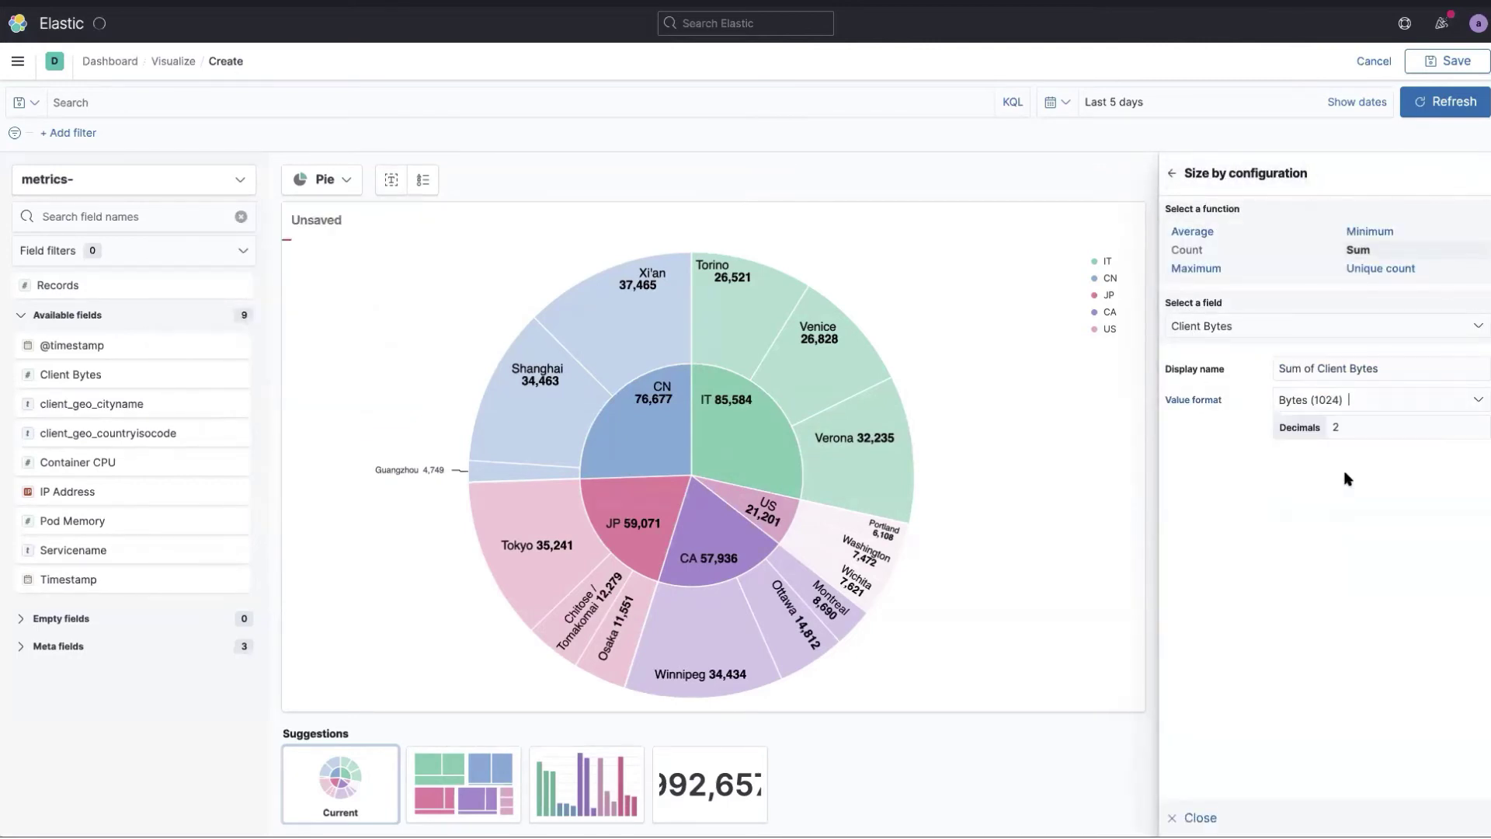
left_click(1478, 430)
left_click(1478, 430)
left_click(1022, 484)
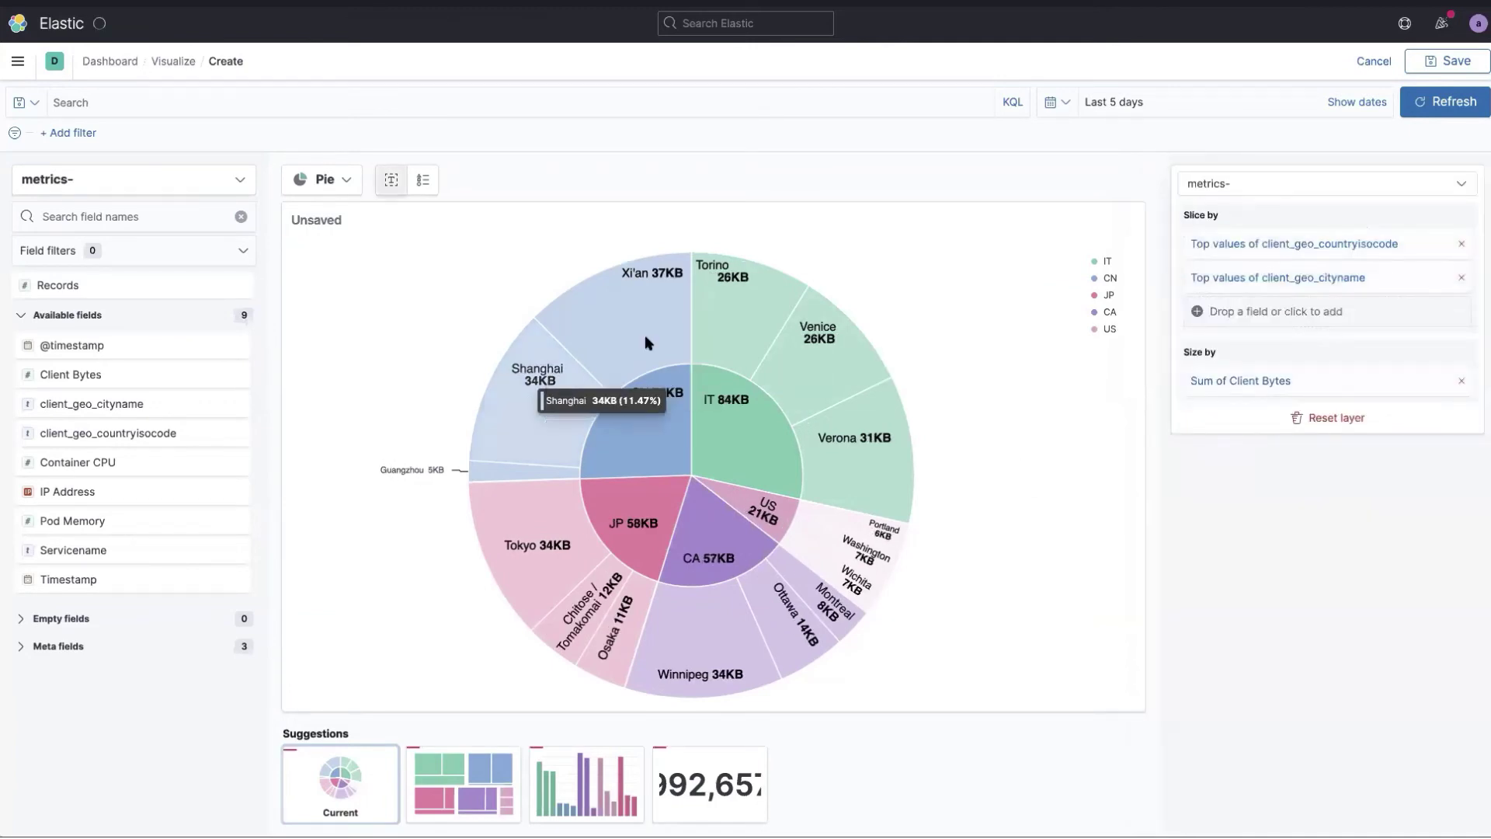
mouse_move(614, 375)
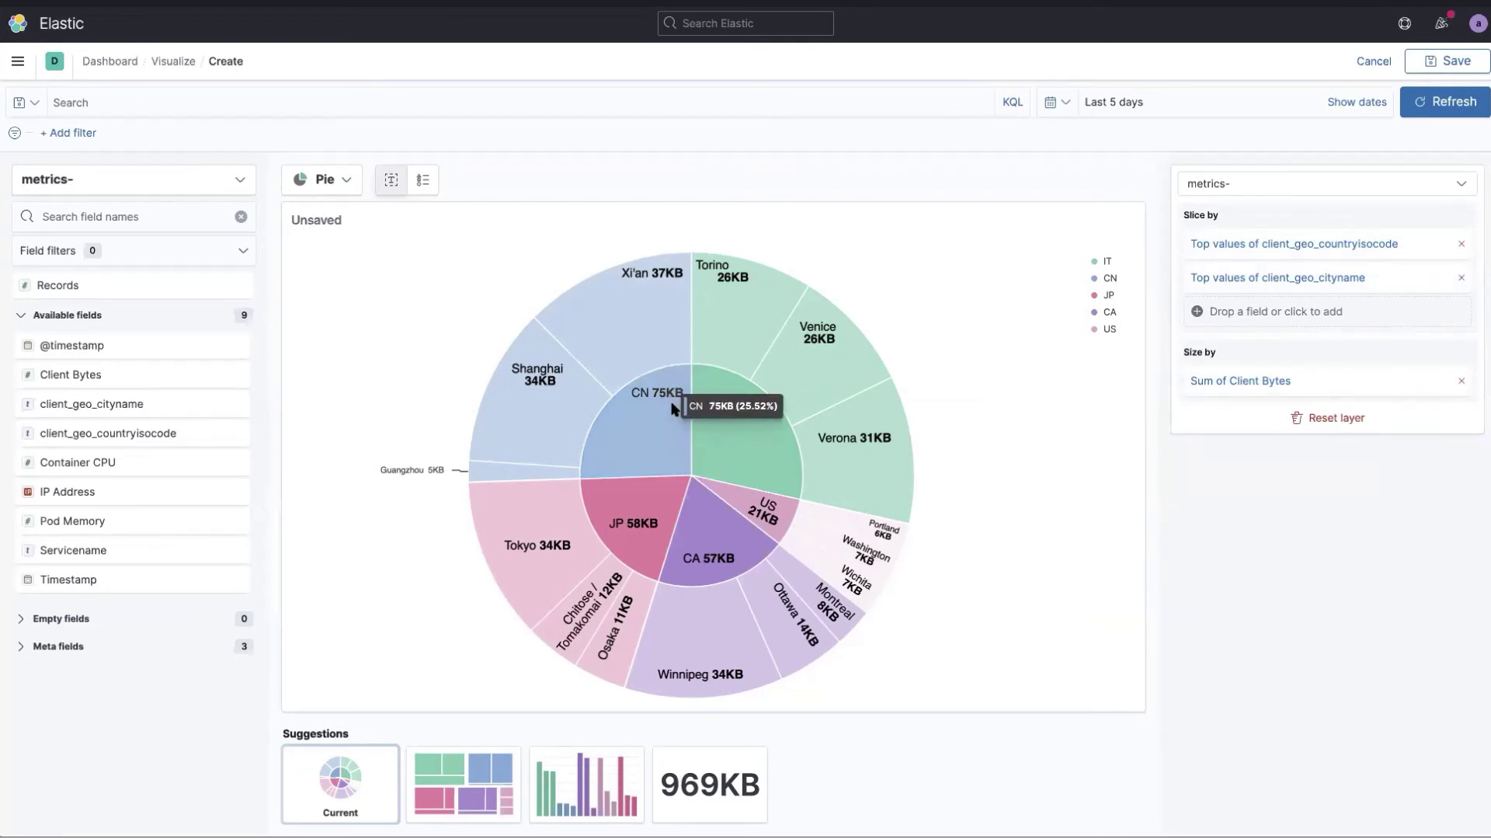
Change the chart type from Pie to Treemap
left_click(379, 181)
left_click(381, 181)
left_click(339, 183)
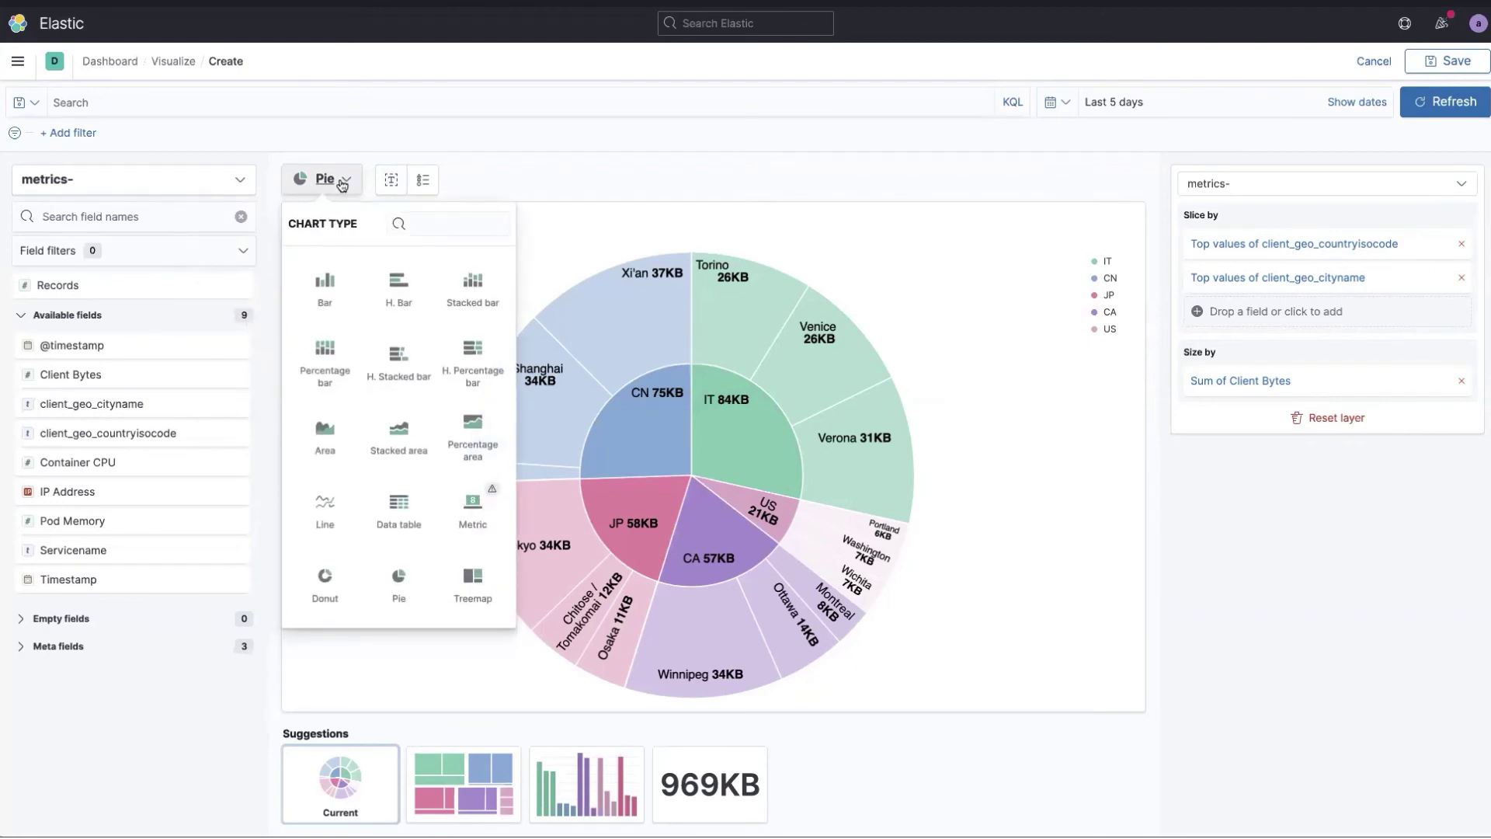
left_click(475, 586)
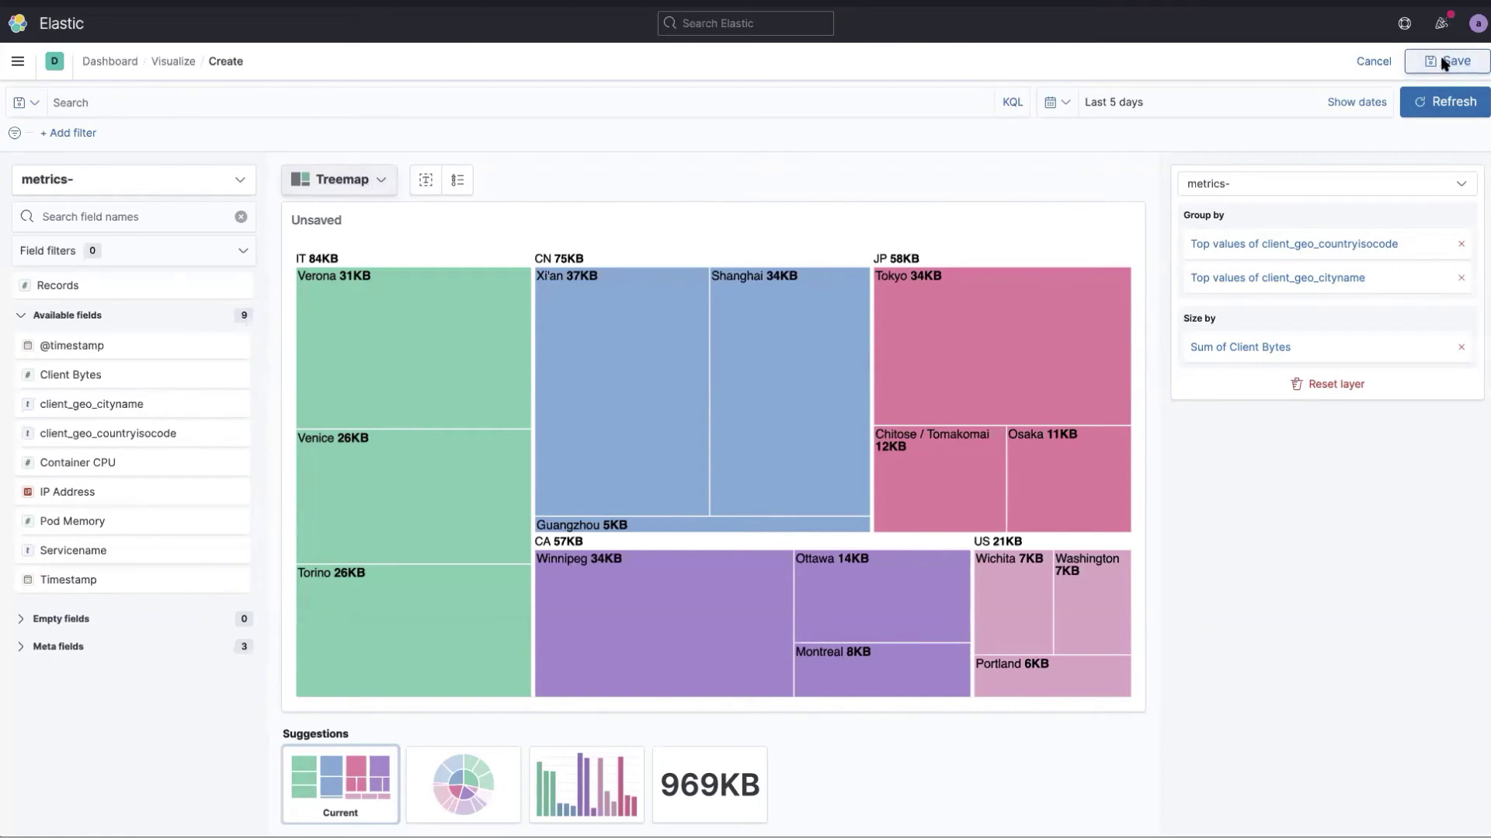
Save the visualization as 'Treemap' and enlarge its panel beside the Data Table on the dashboard
left_click(1444, 62)
type("Treemap")
key("Return")
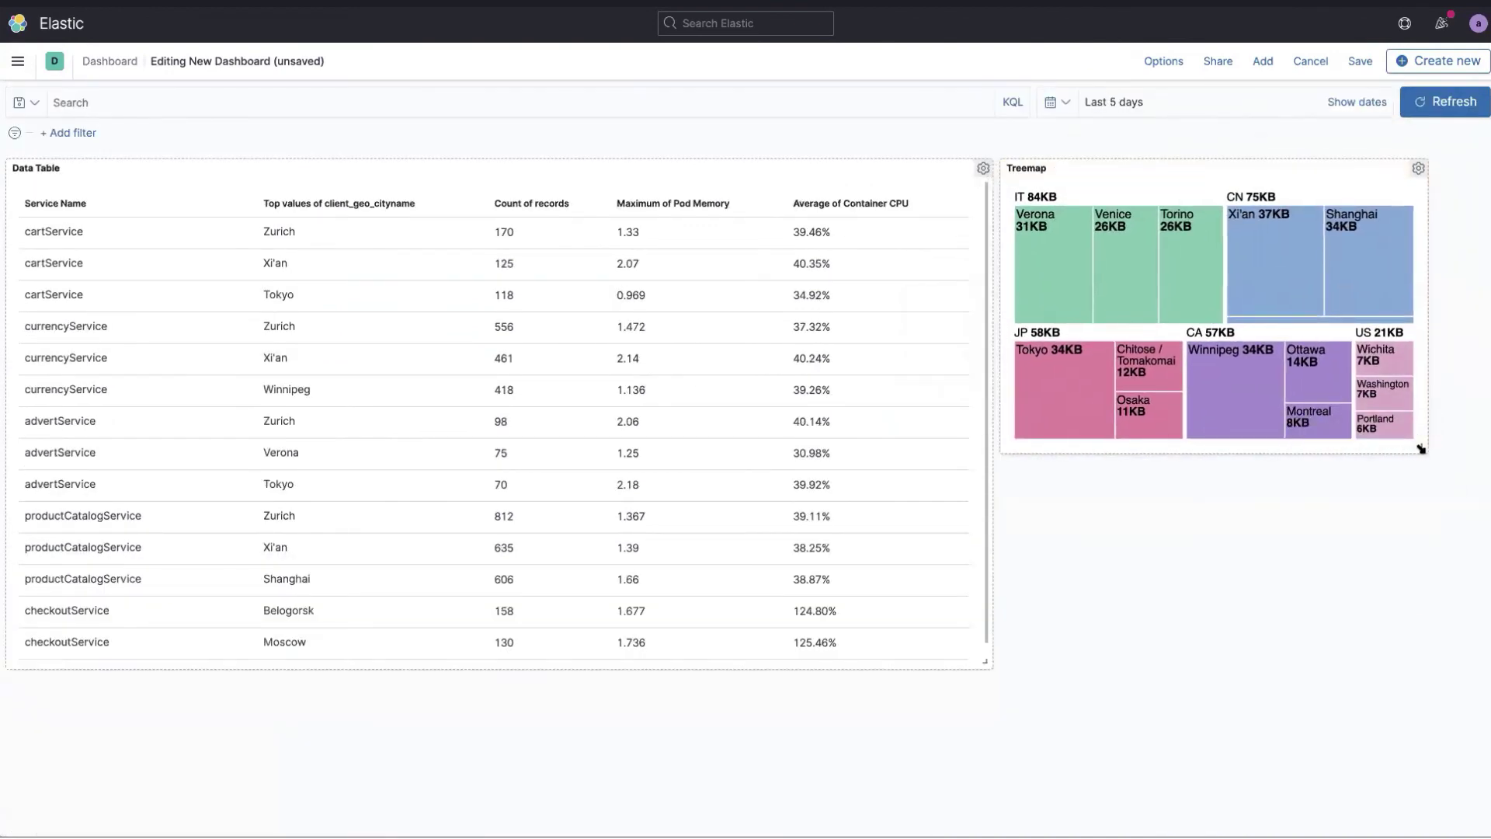
left_click_drag(1410, 452, 1480, 668)
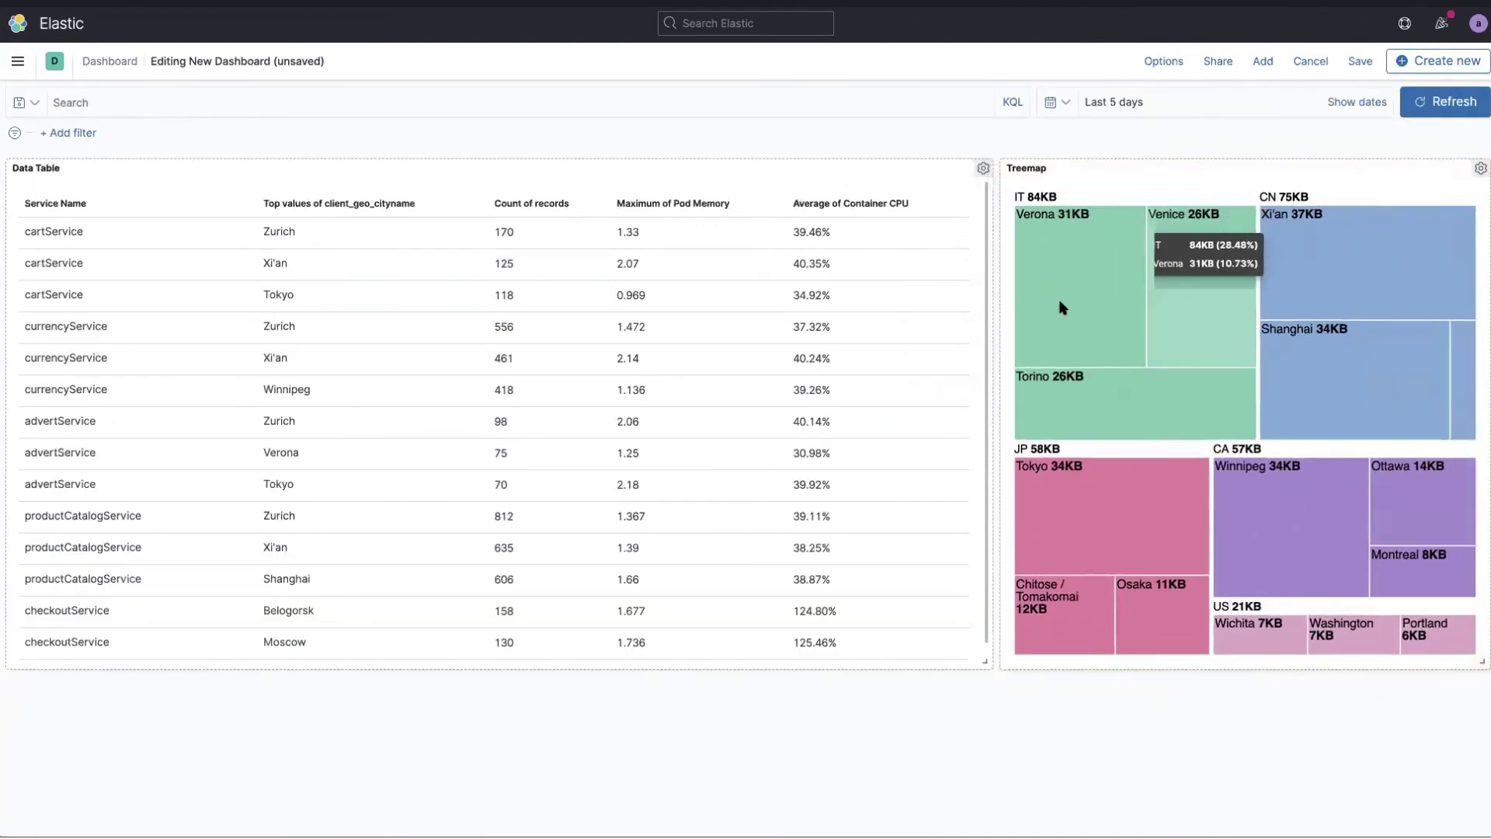
mouse_move(1060, 307)
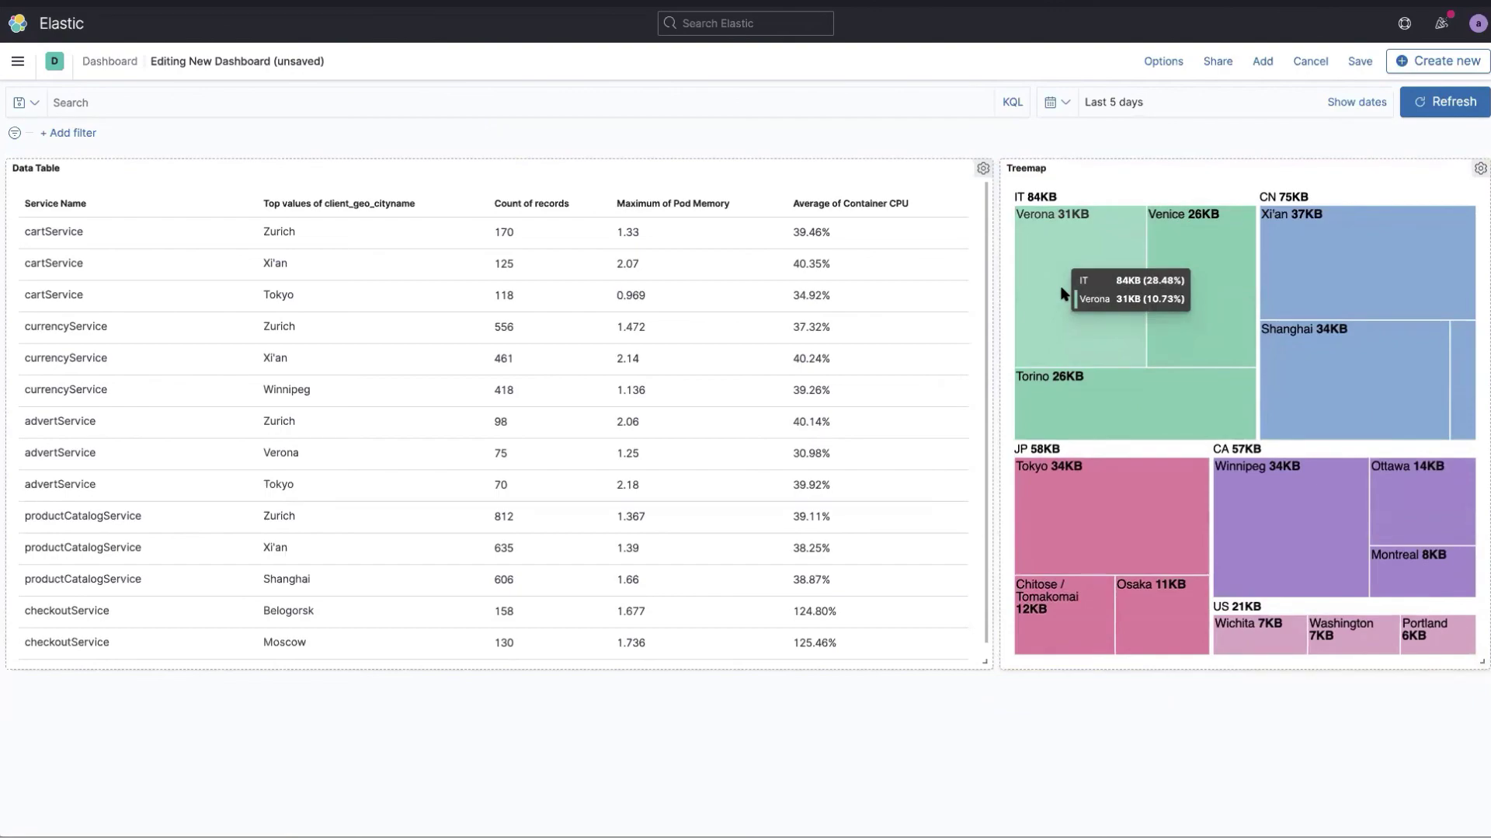
Filter the dashboard from the treemap's Verona tile, applying both the IT country and Verona city filters
left_click(1064, 293)
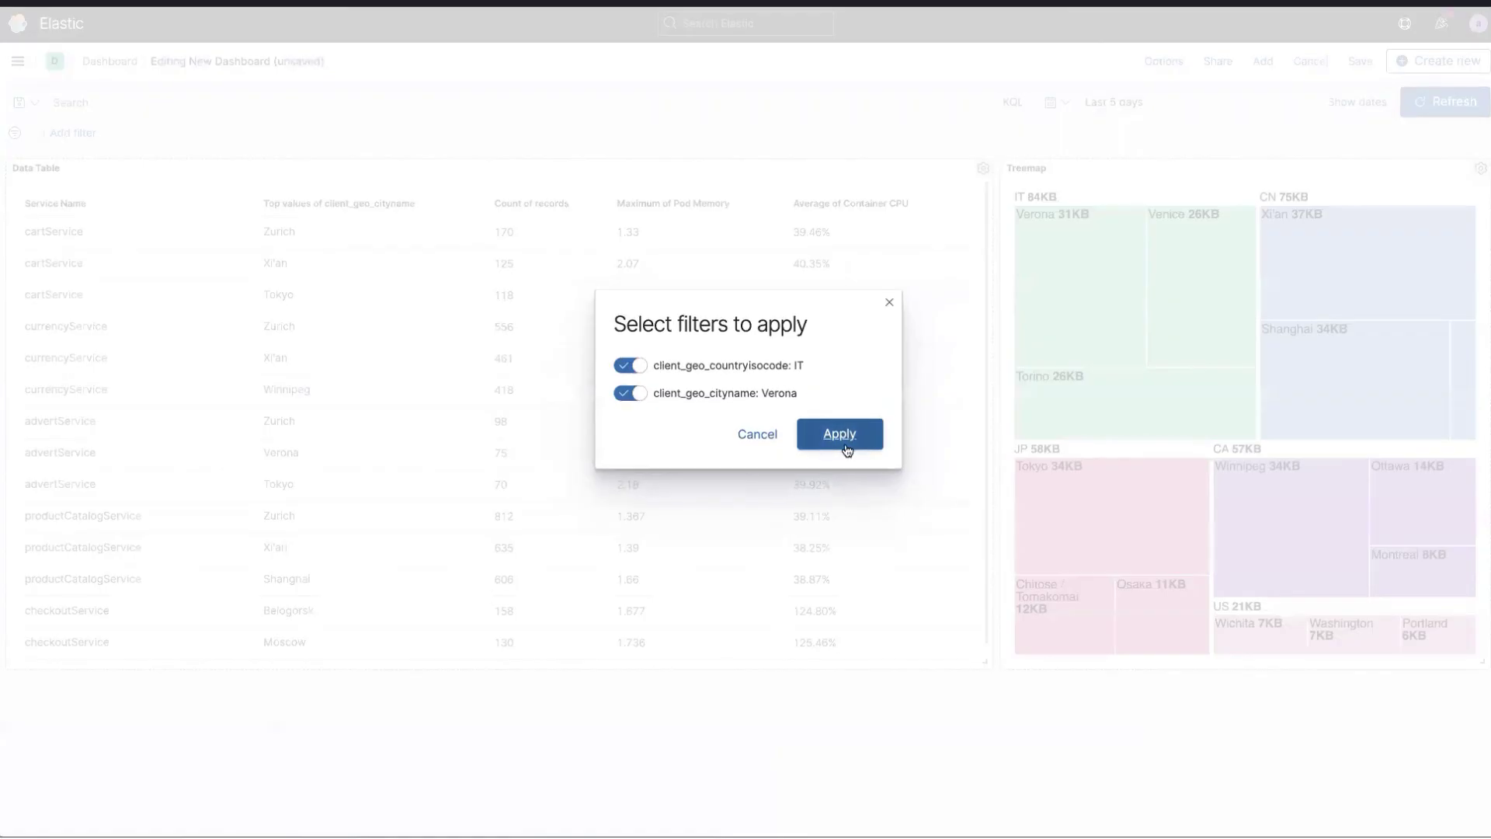
left_click(849, 441)
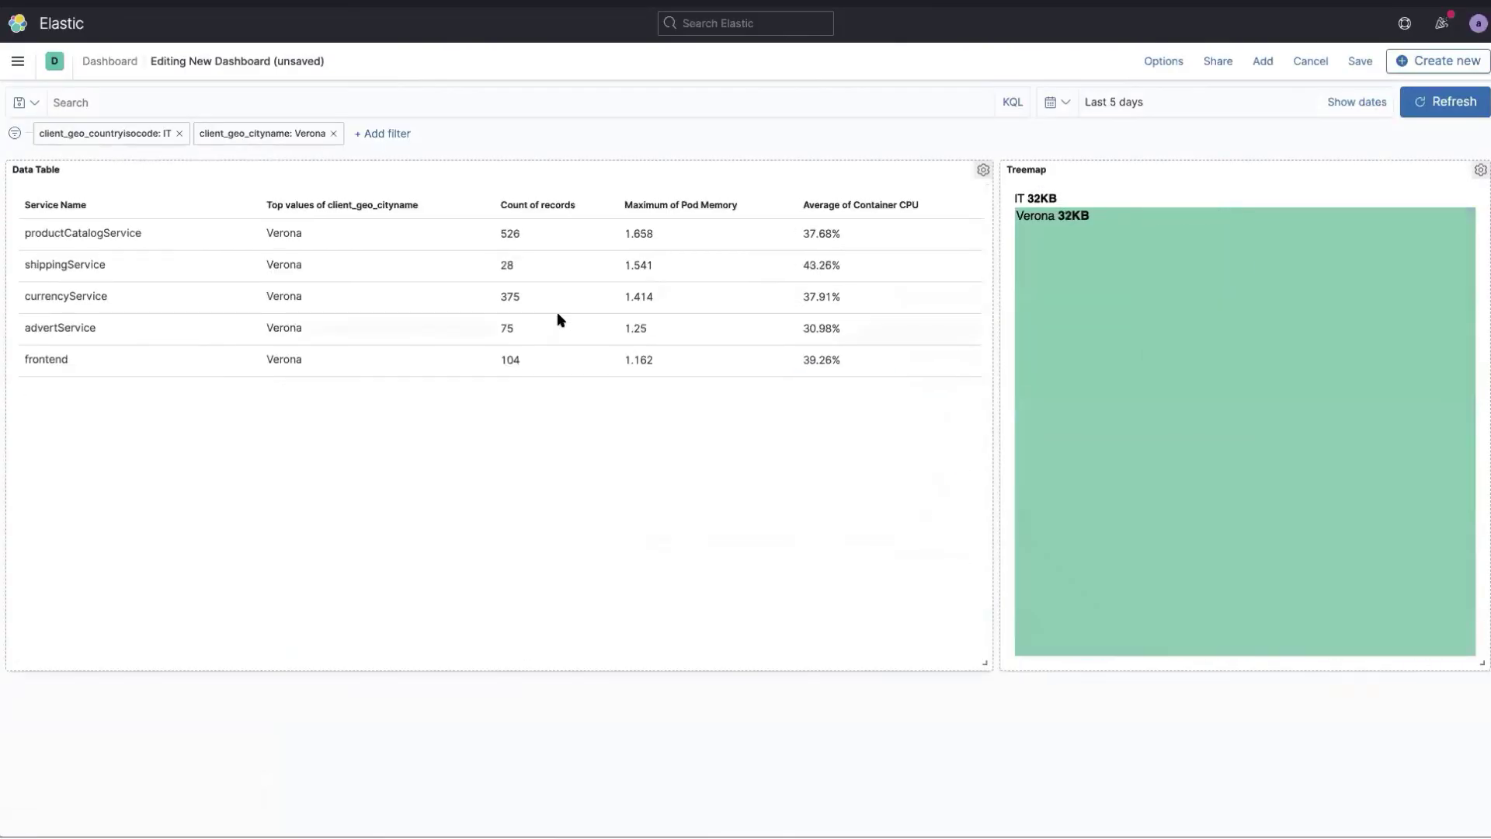
mouse_move(1068, 295)
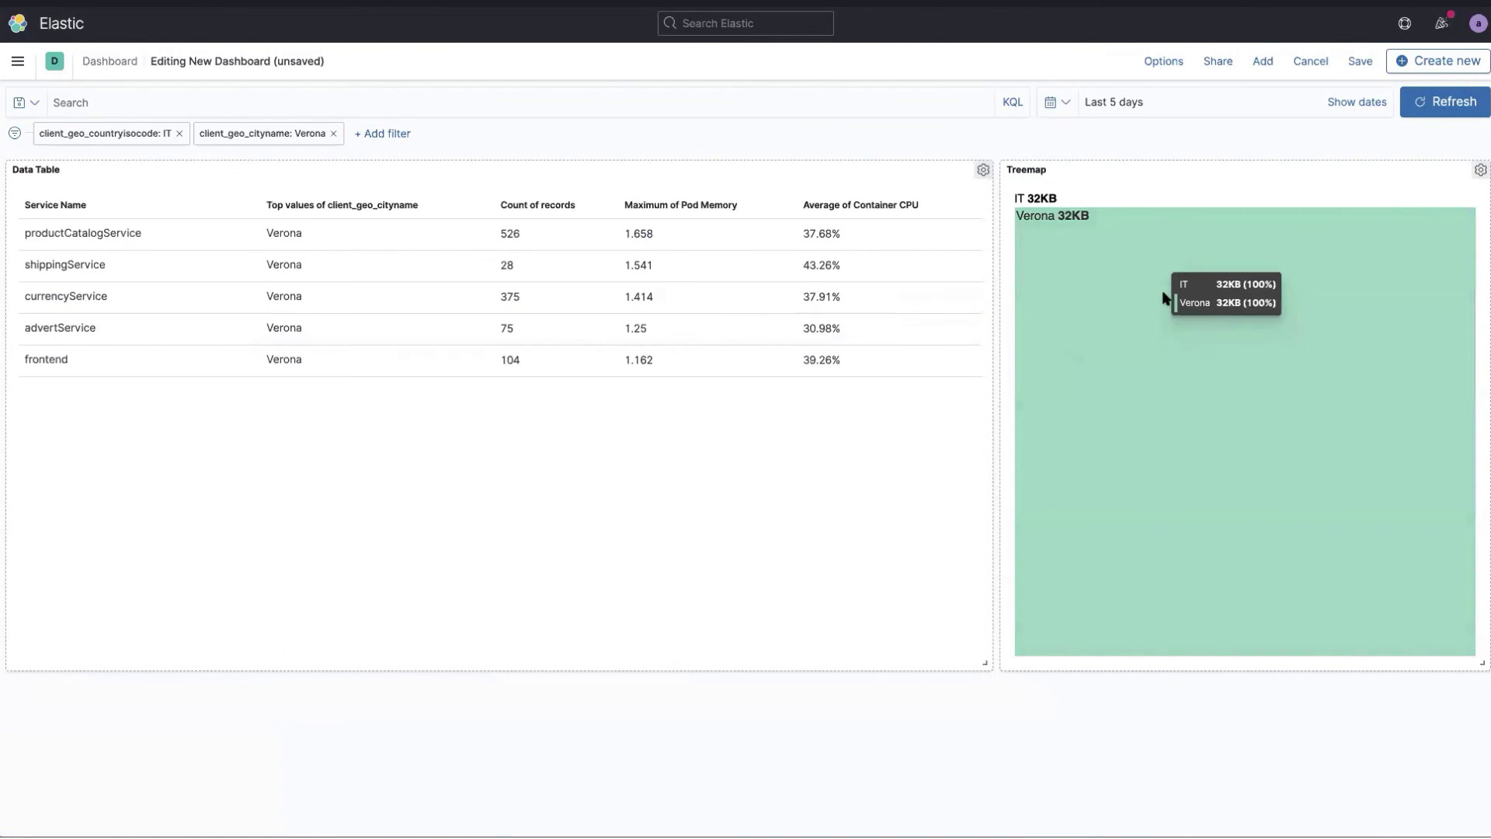
mouse_move(299, 356)
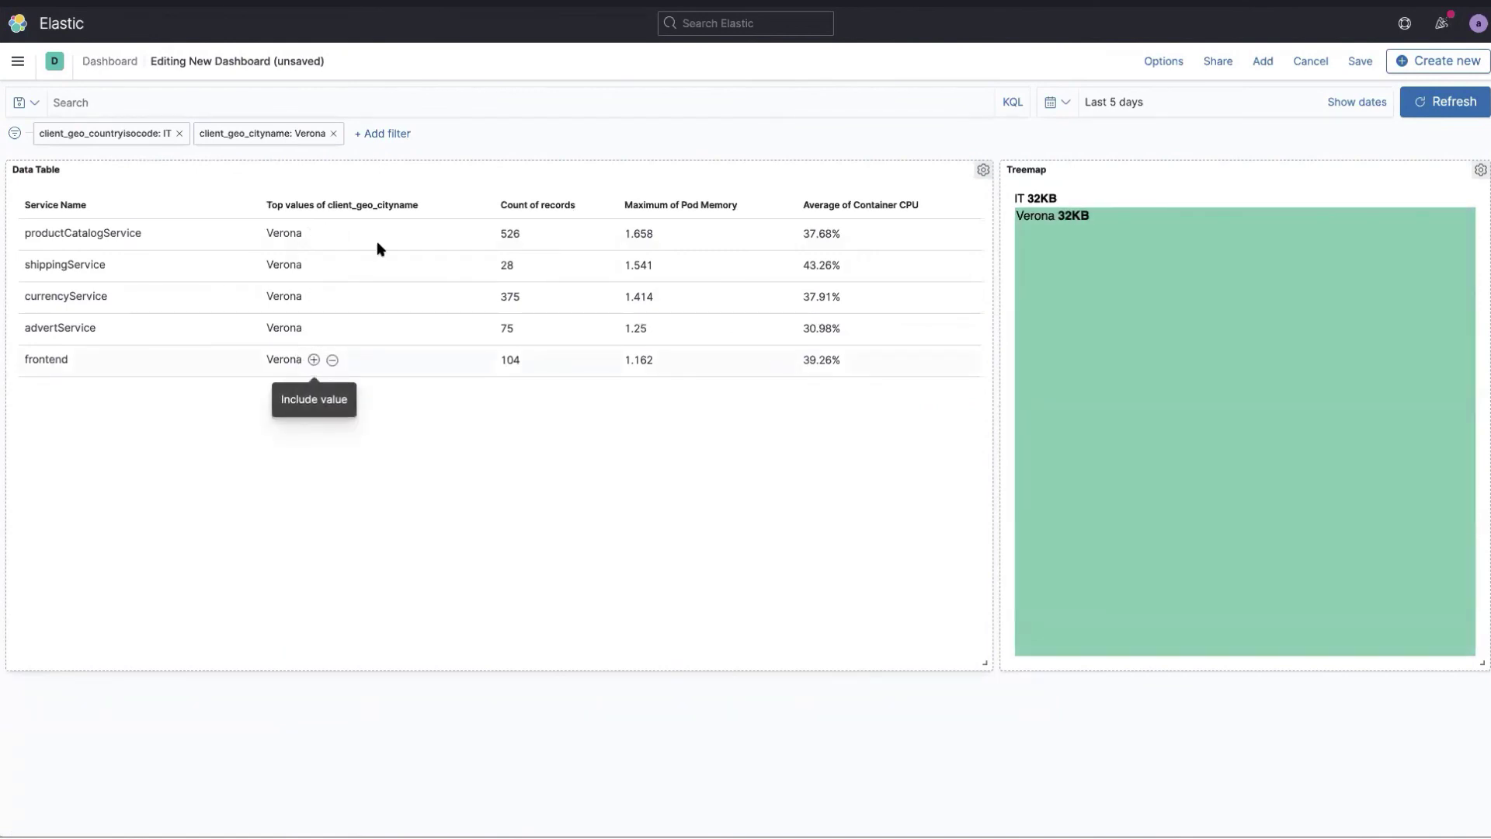
mouse_move(299, 227)
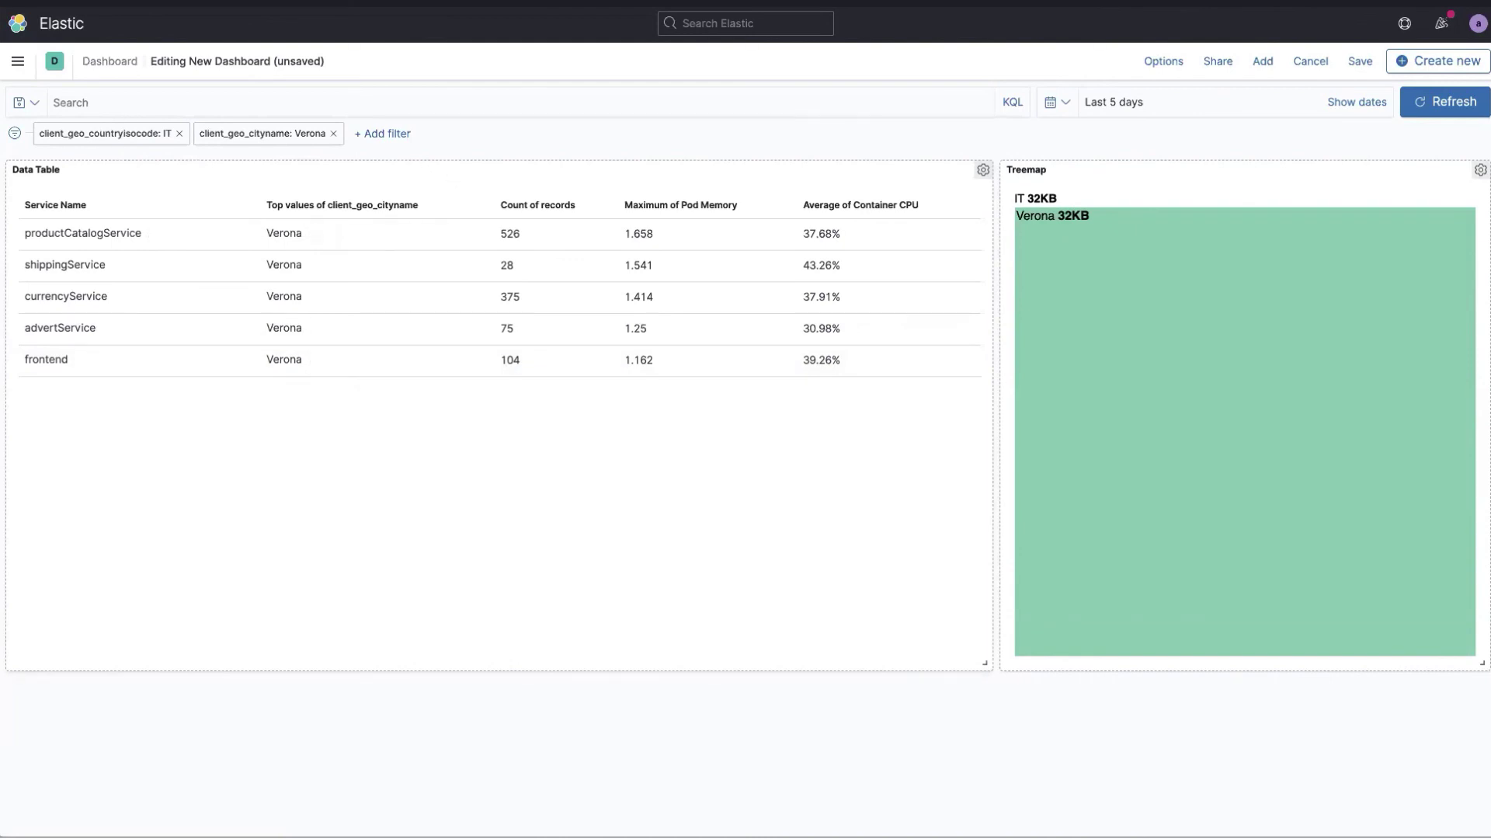